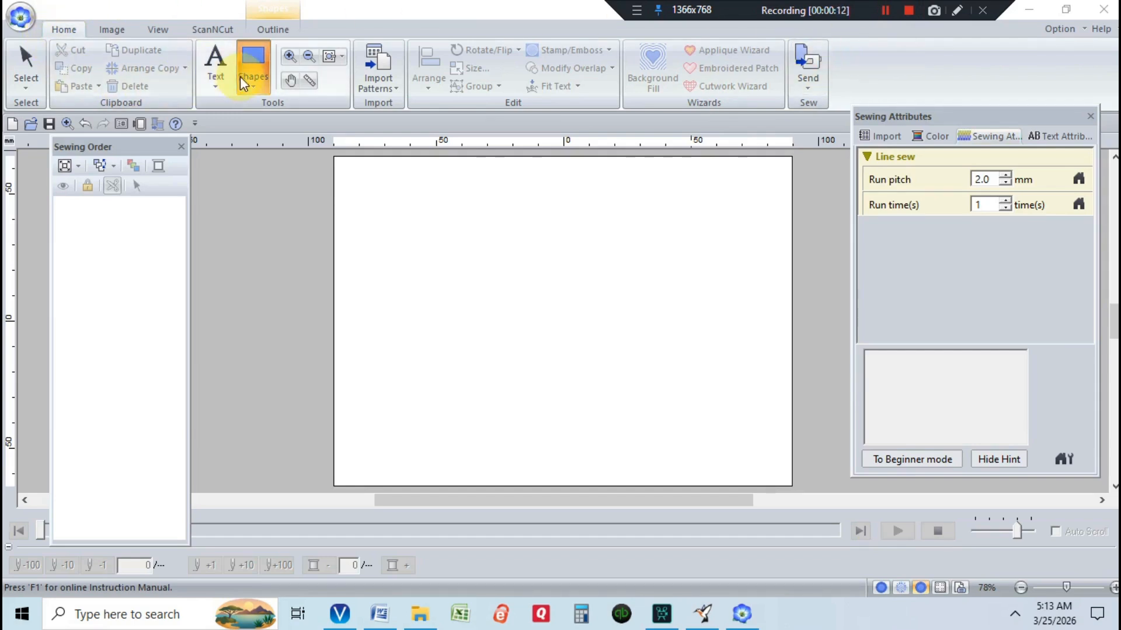
Draw a rectangle about 13.5 mm wide and 25.8 mm high near the top left of the design page
{"action": "left_click_drag", "start_coordinate": [404, 179], "coordinate": [436, 244]}
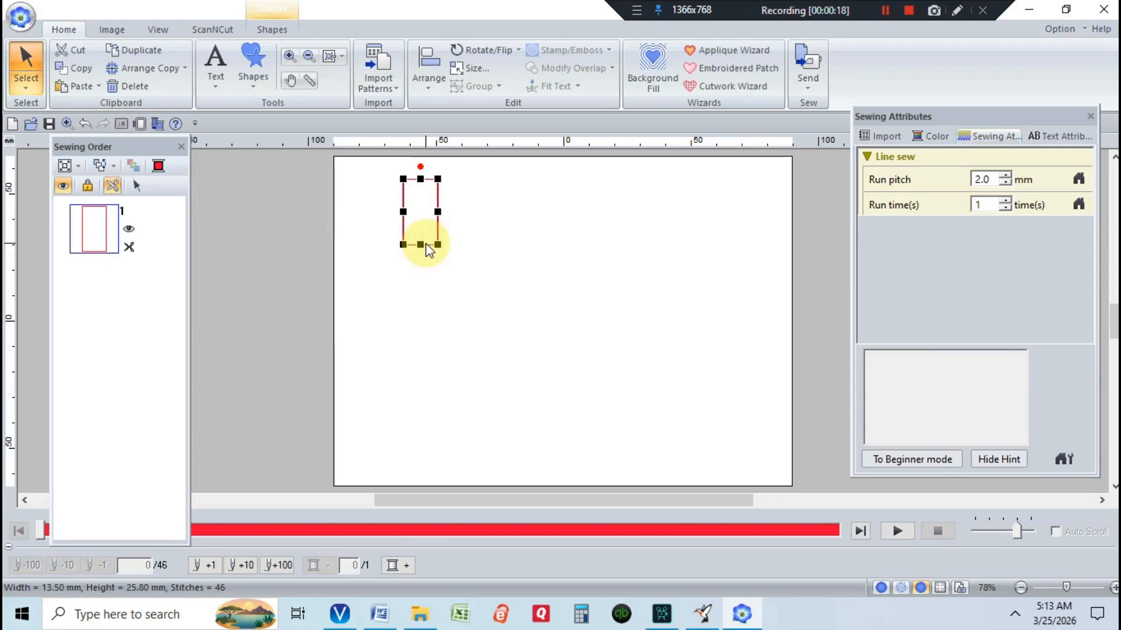
Set the rectangle's line sewing to Not Sewn (Line) and its region sewing to Satin Stitch
{"action": "left_click", "coordinate": [265, 29]}
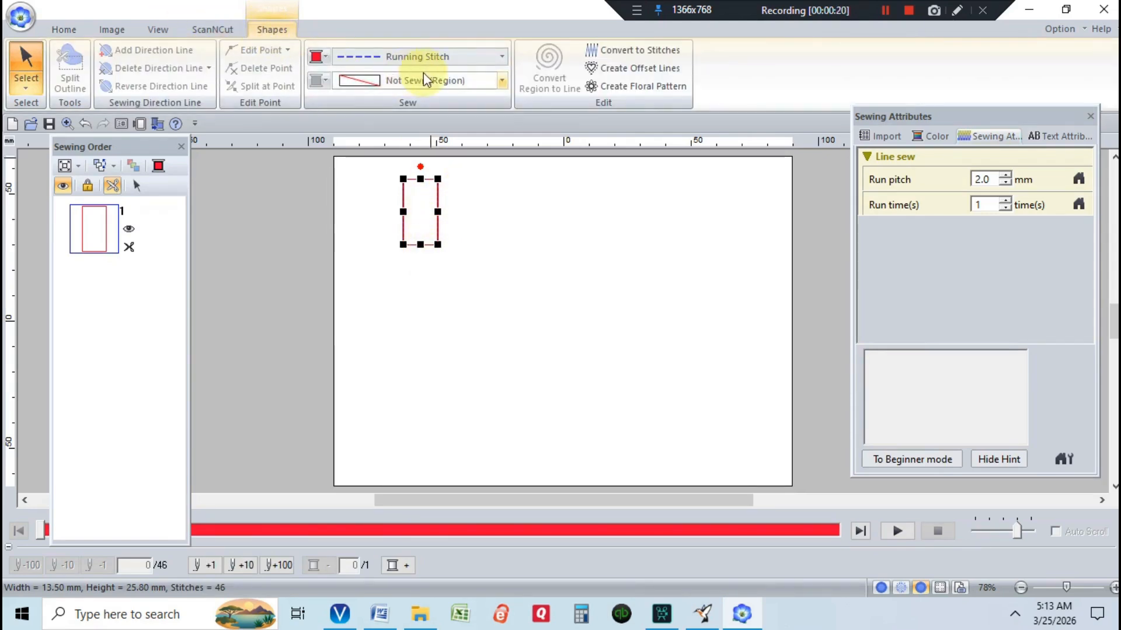
{"action": "left_click", "coordinate": [504, 59]}
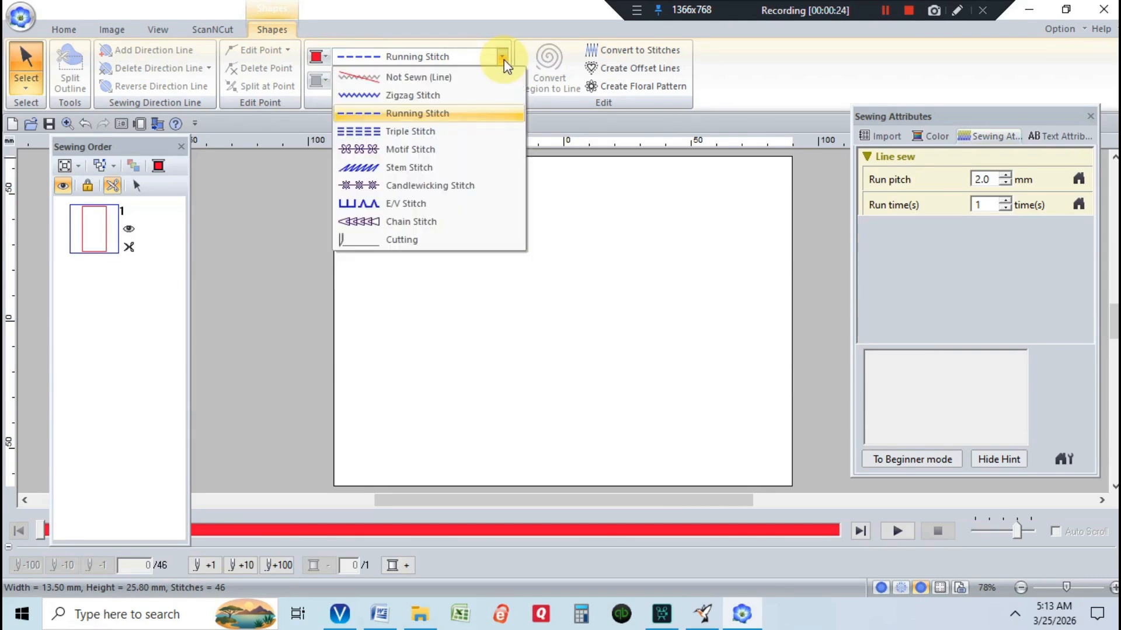
{"action": "left_click", "coordinate": [464, 82]}
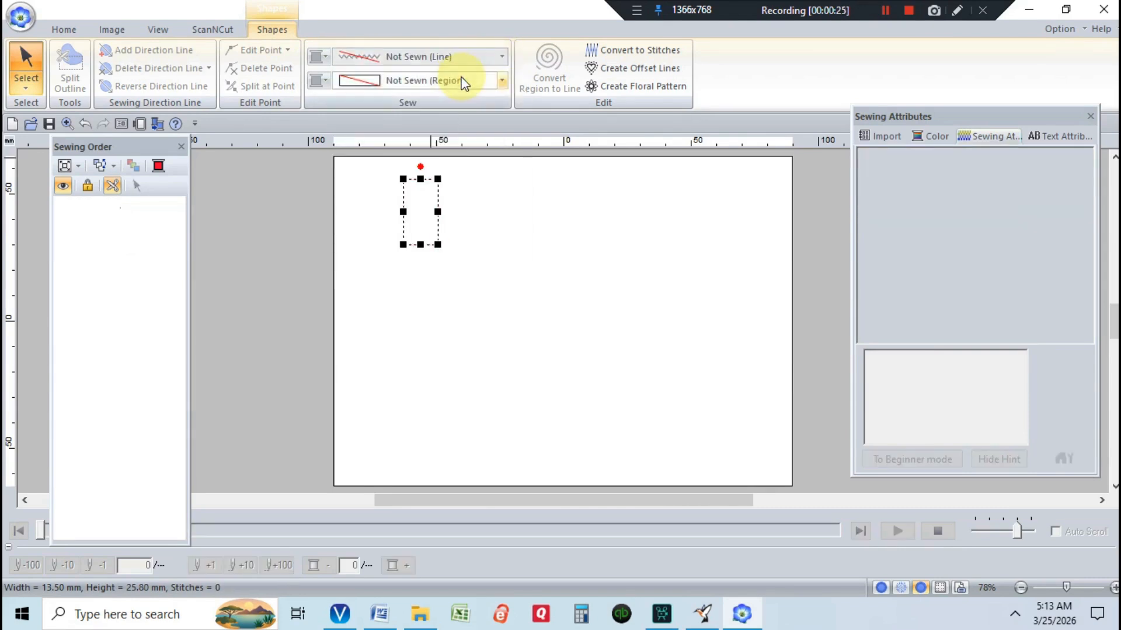
{"action": "left_click", "coordinate": [501, 81]}
{"action": "left_click", "coordinate": [447, 117]}
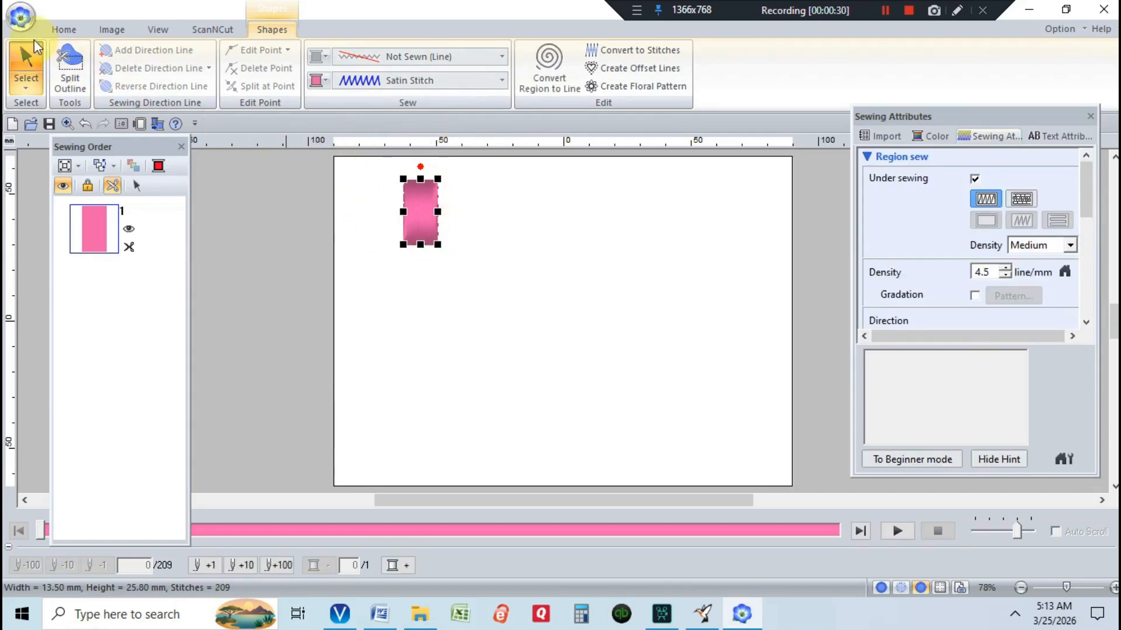
Resize the rectangle to 3.0 mm wide in millimetres, keeping the aspect ratio locked
{"action": "left_click", "coordinate": [63, 30]}
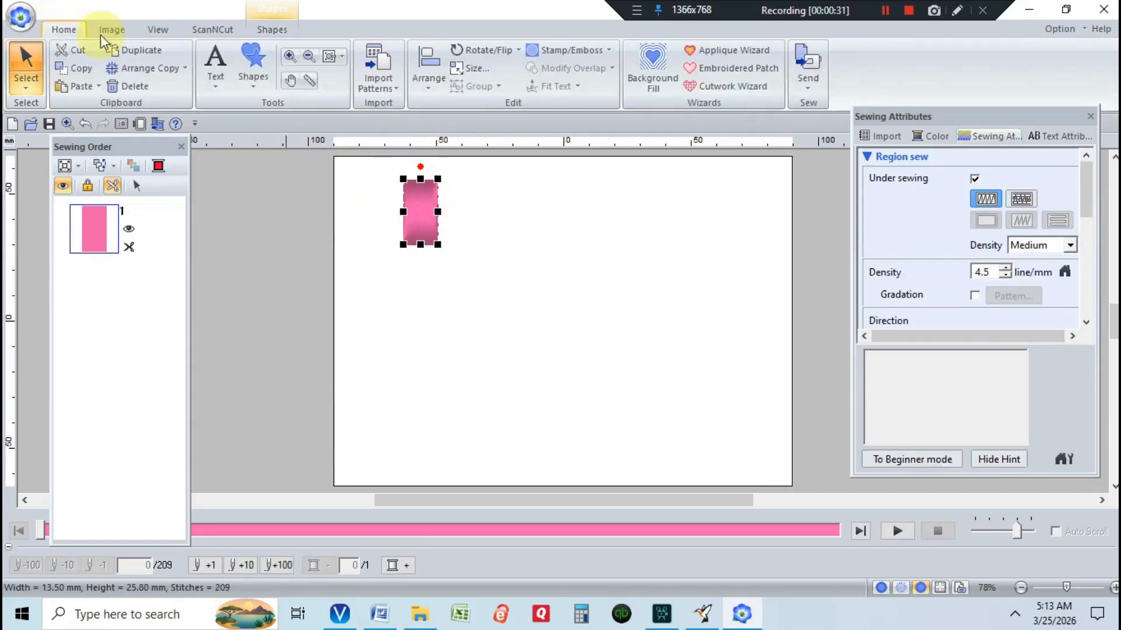
{"action": "left_click", "coordinate": [480, 69]}
{"action": "left_click", "coordinate": [31, 93]}
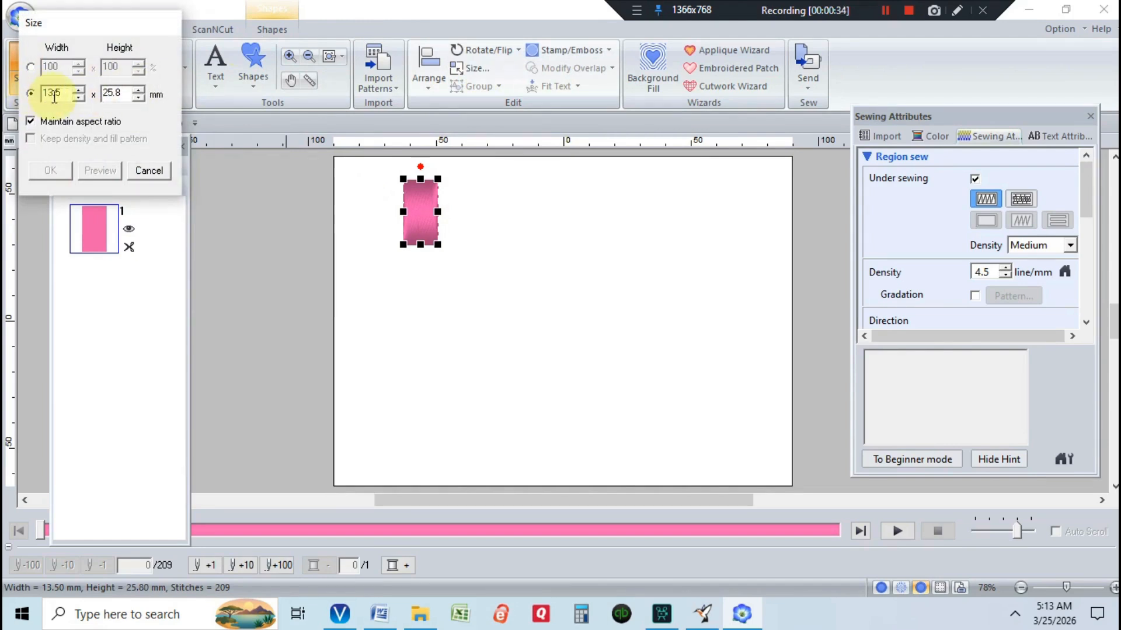
{"action": "left_click", "coordinate": [71, 94]}
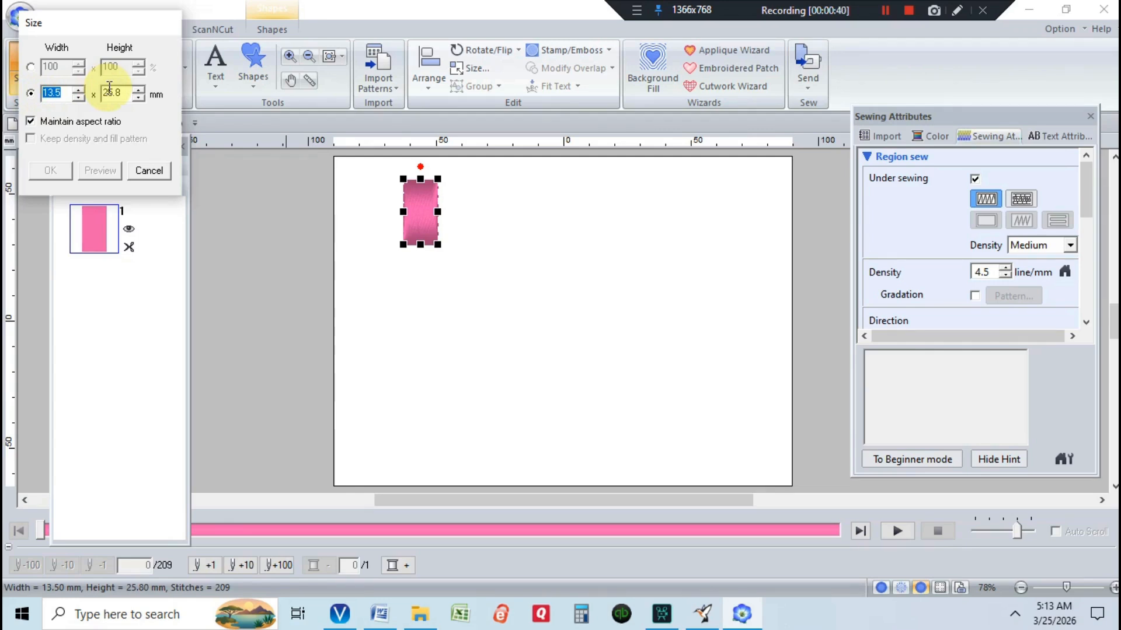
{"action": "type", "text": "3.0"}
{"action": "key", "text": "Return"}
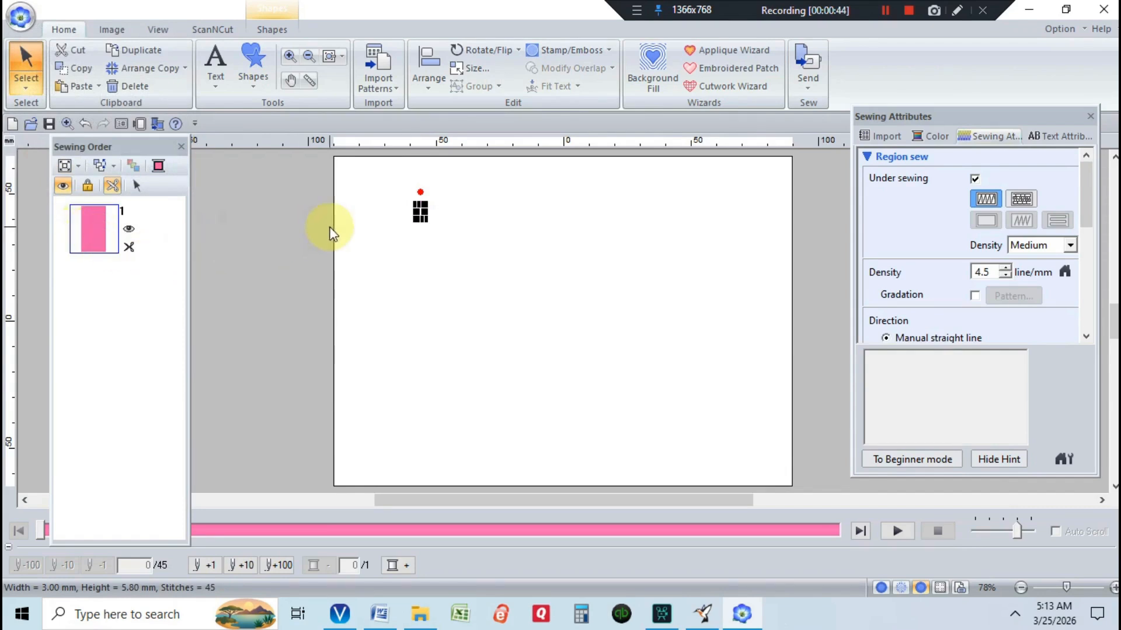
Unlock the aspect ratio and resize the bar to 20 mm high, previewing before applying
{"action": "left_click", "coordinate": [470, 68]}
{"action": "left_click", "coordinate": [35, 123]}
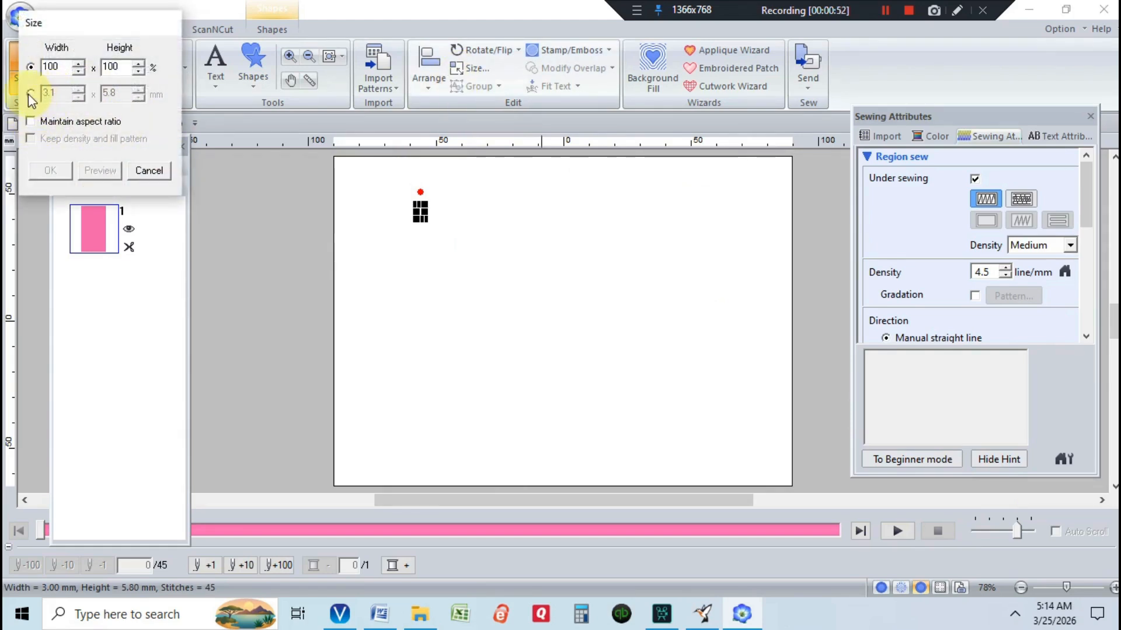
{"action": "left_click", "coordinate": [30, 94]}
{"action": "double_click", "coordinate": [109, 93]}
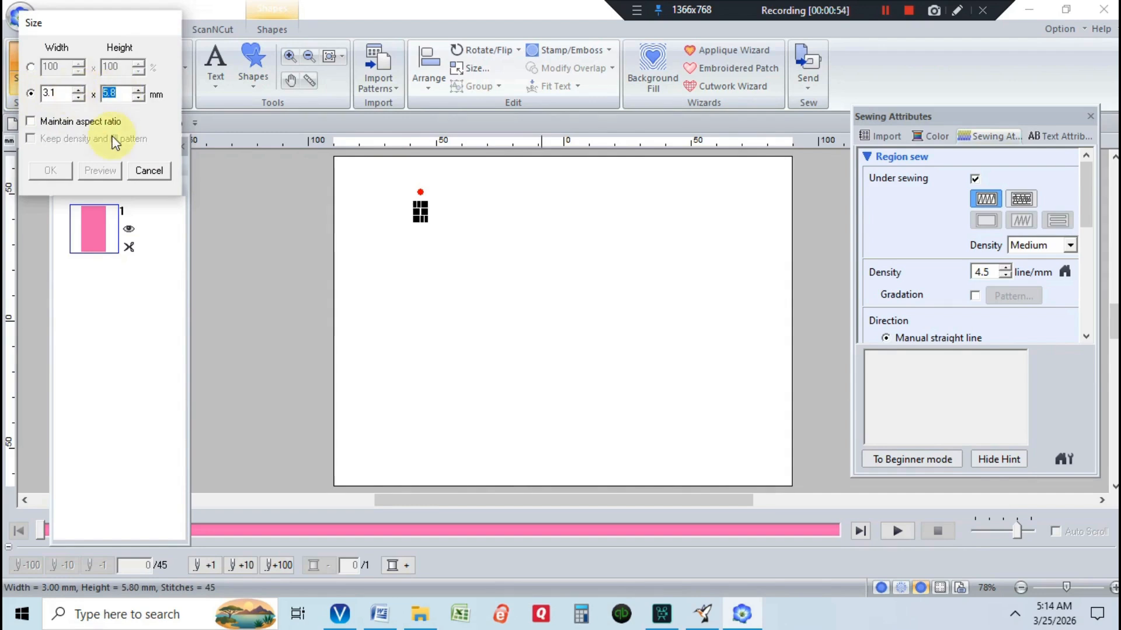
{"action": "type", "text": "15"}
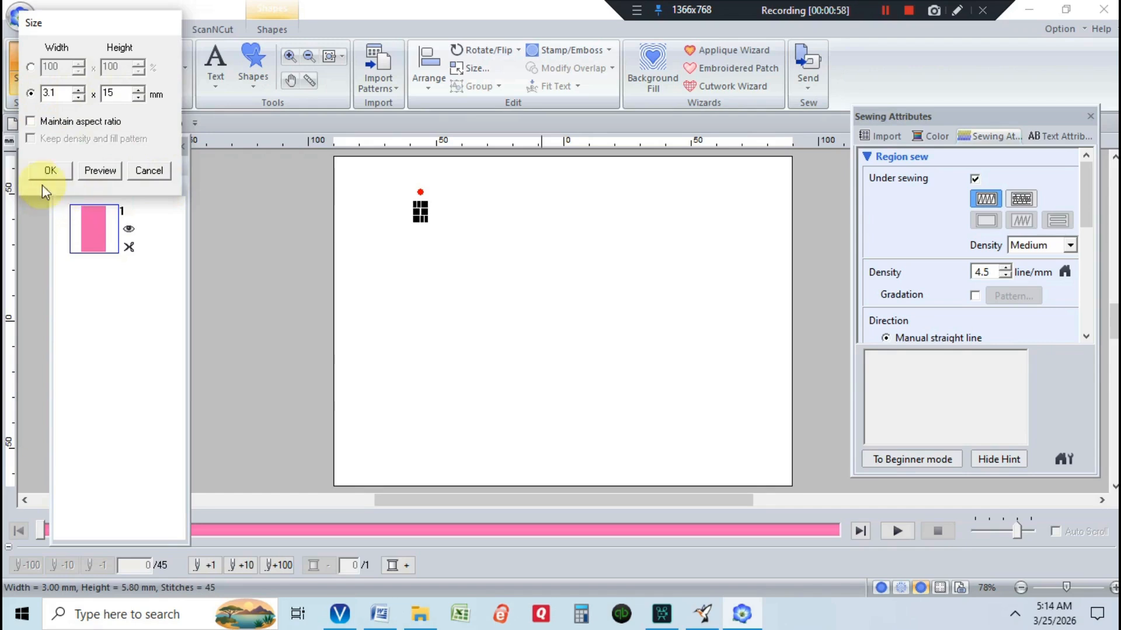
{"action": "left_click", "coordinate": [86, 175]}
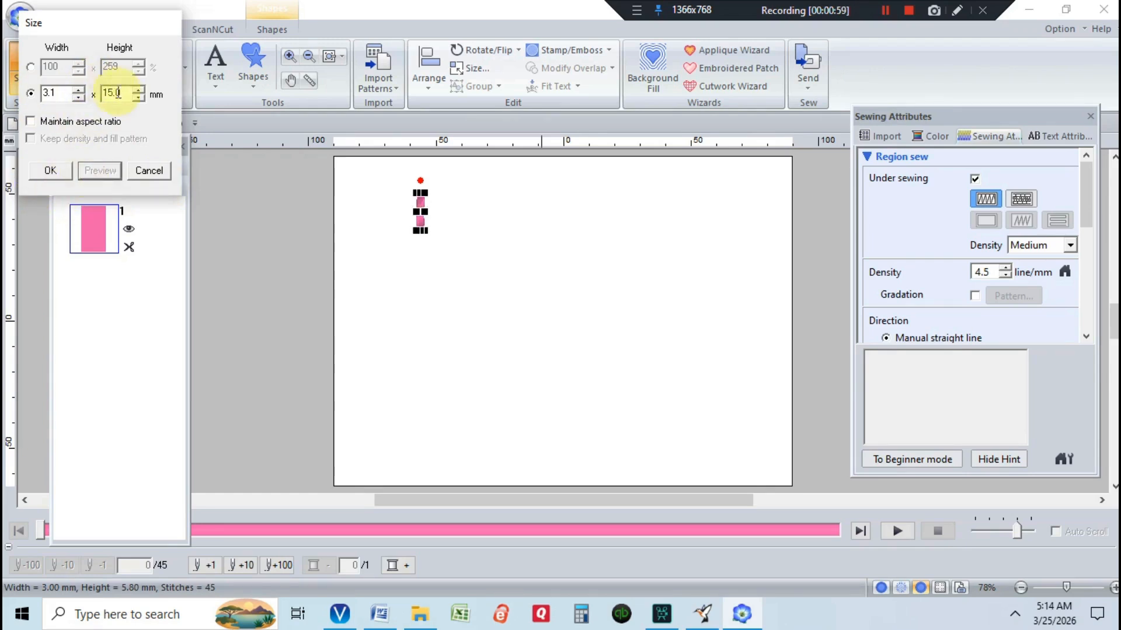
{"action": "type", "text": "20"}
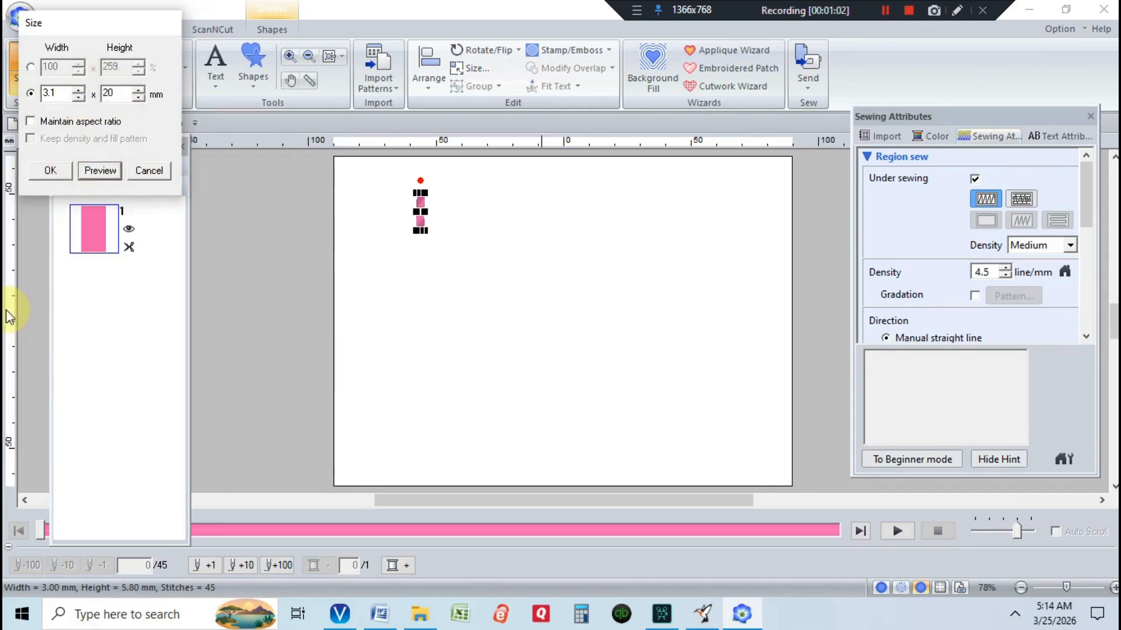
{"action": "left_click", "coordinate": [93, 171]}
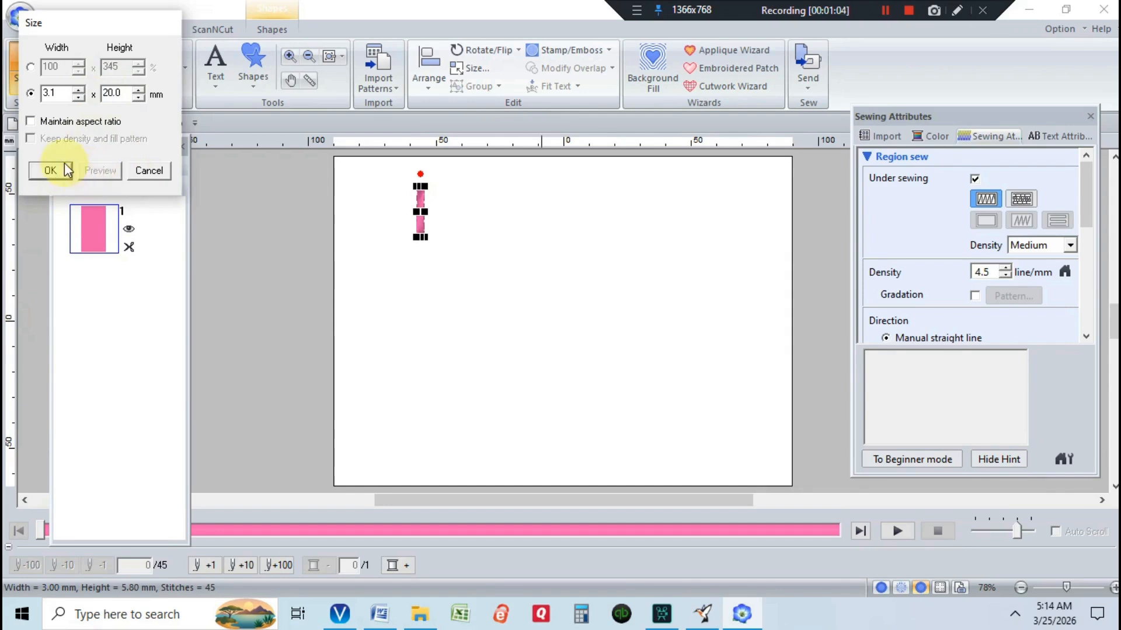
{"action": "left_click", "coordinate": [50, 174]}
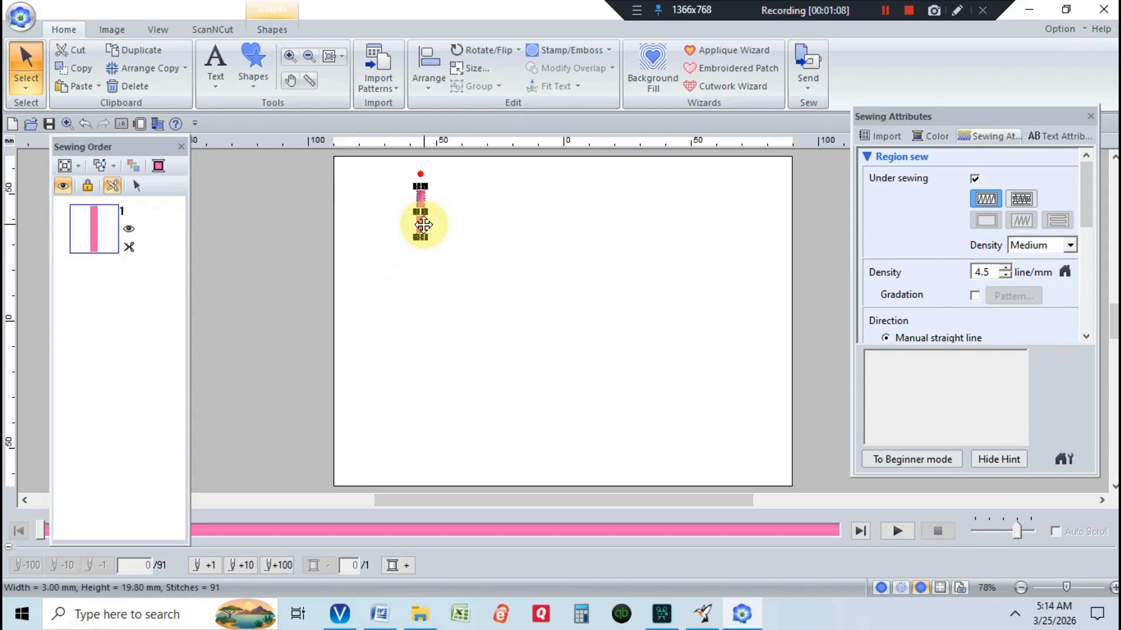
Move the bar toward the page centre, then paste a copy and place it directly below
{"action": "left_click_drag", "start_coordinate": [421, 220], "coordinate": [491, 272]}
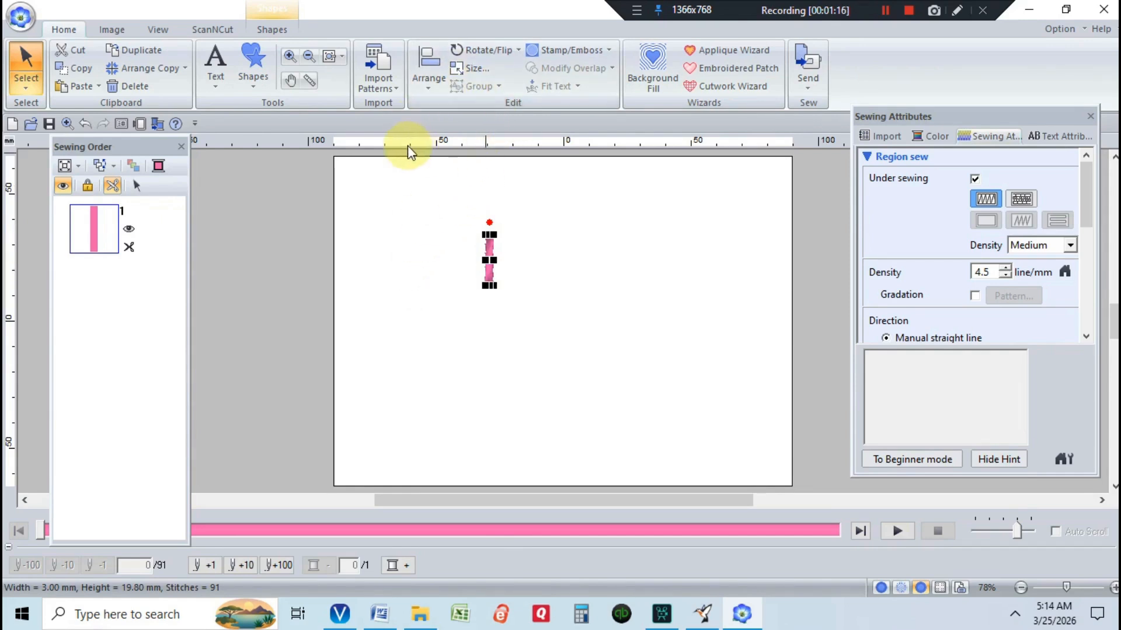
{"action": "left_click", "coordinate": [82, 86]}
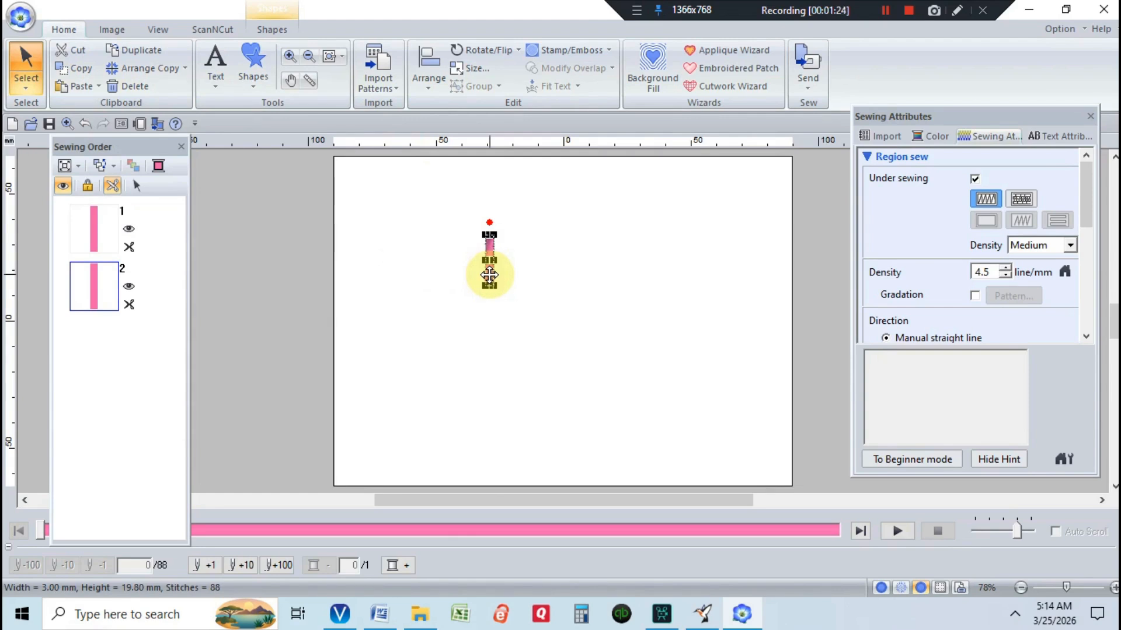
{"action": "left_click_drag", "start_coordinate": [489, 275], "coordinate": [491, 338]}
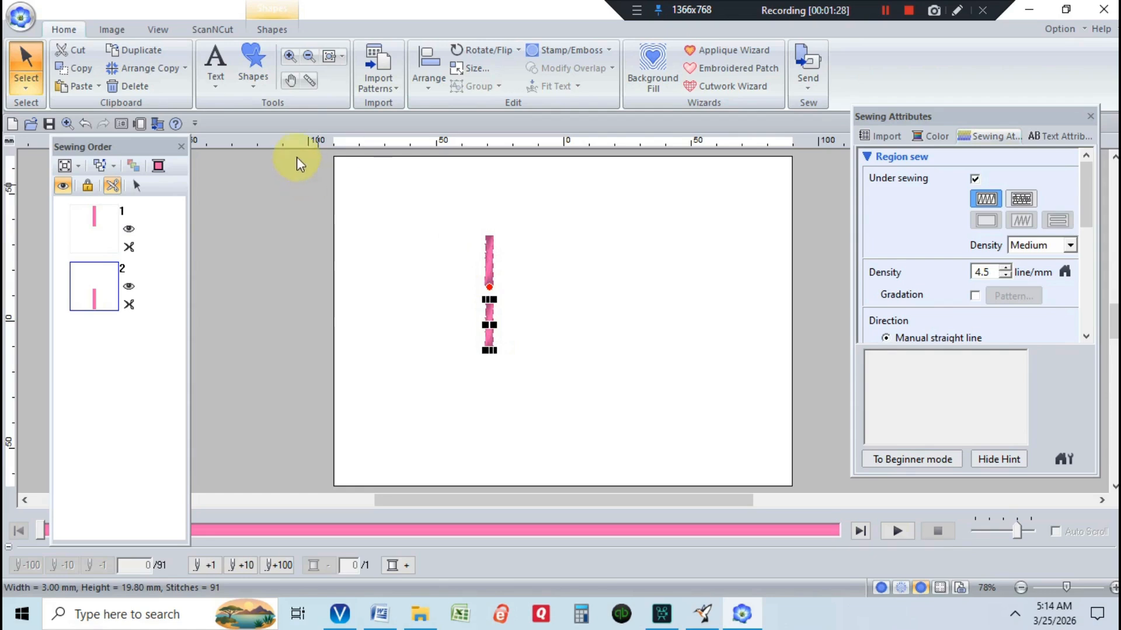
Paste two more copies of the bar and stack them below the others in a vertical column
{"action": "left_click", "coordinate": [88, 88]}
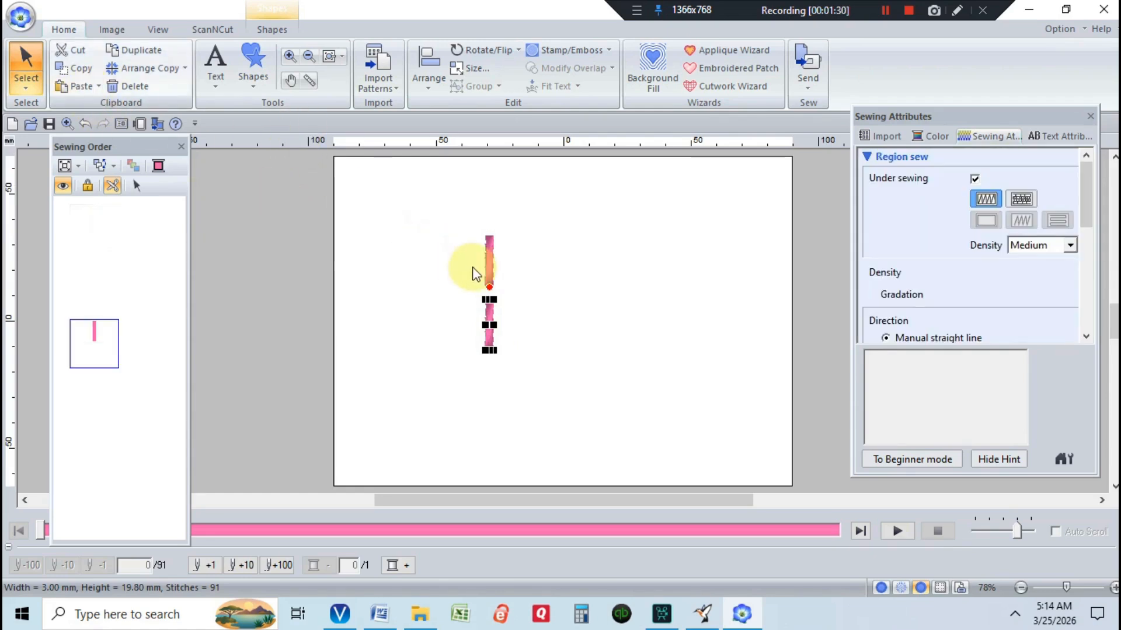
{"action": "left_click_drag", "start_coordinate": [490, 279], "coordinate": [488, 408]}
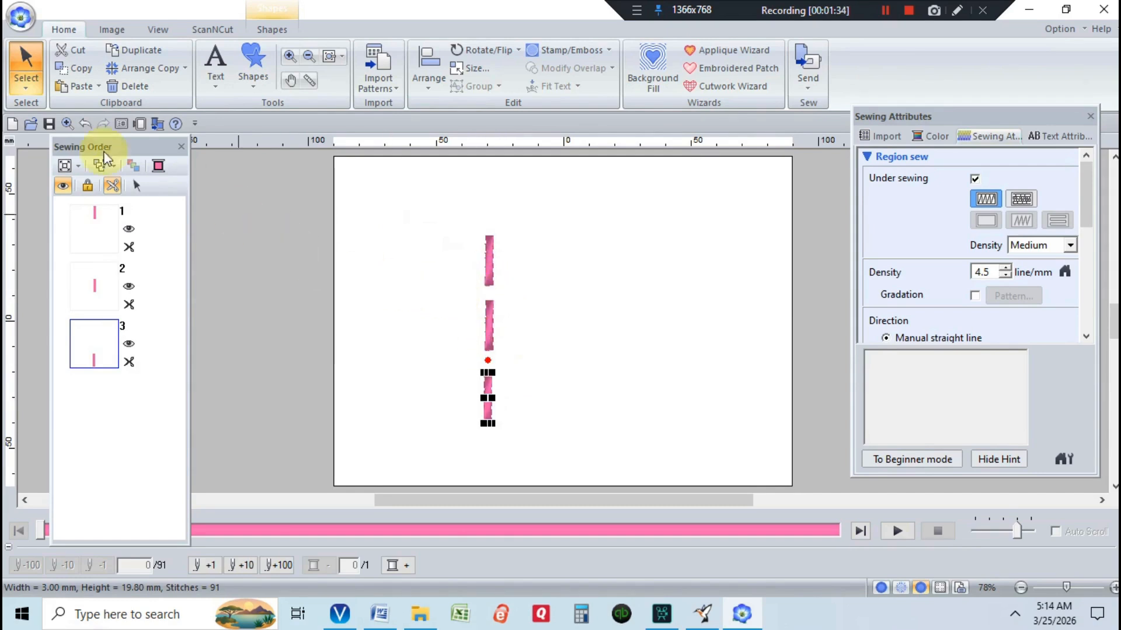
{"action": "key", "text": "ctrl+v"}
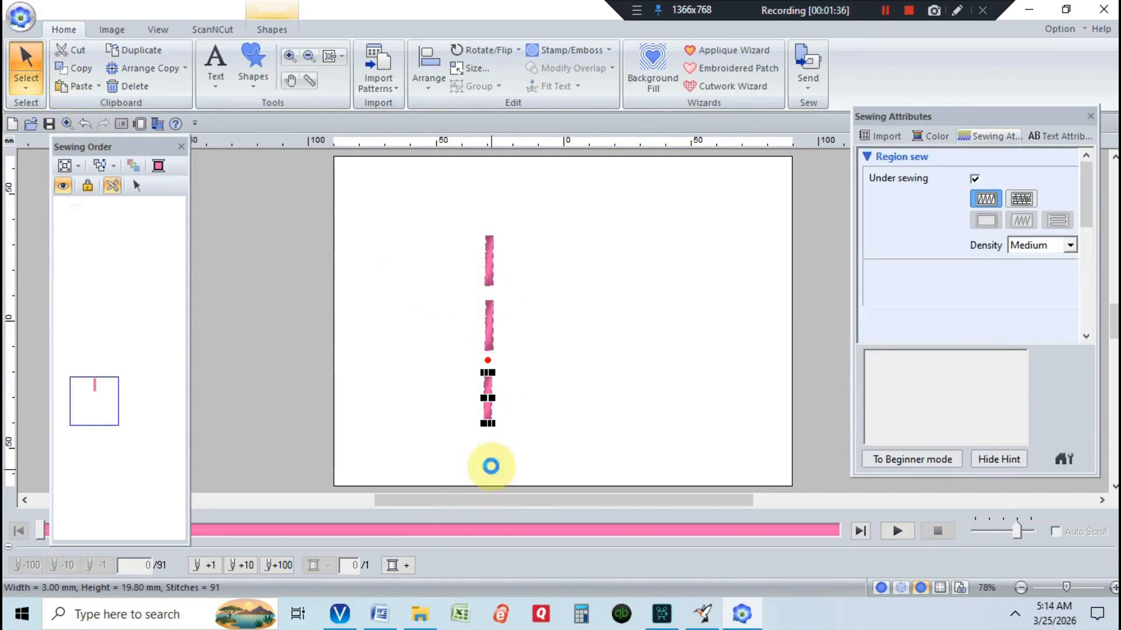
{"action": "left_click_drag", "start_coordinate": [491, 370], "coordinate": [488, 467]}
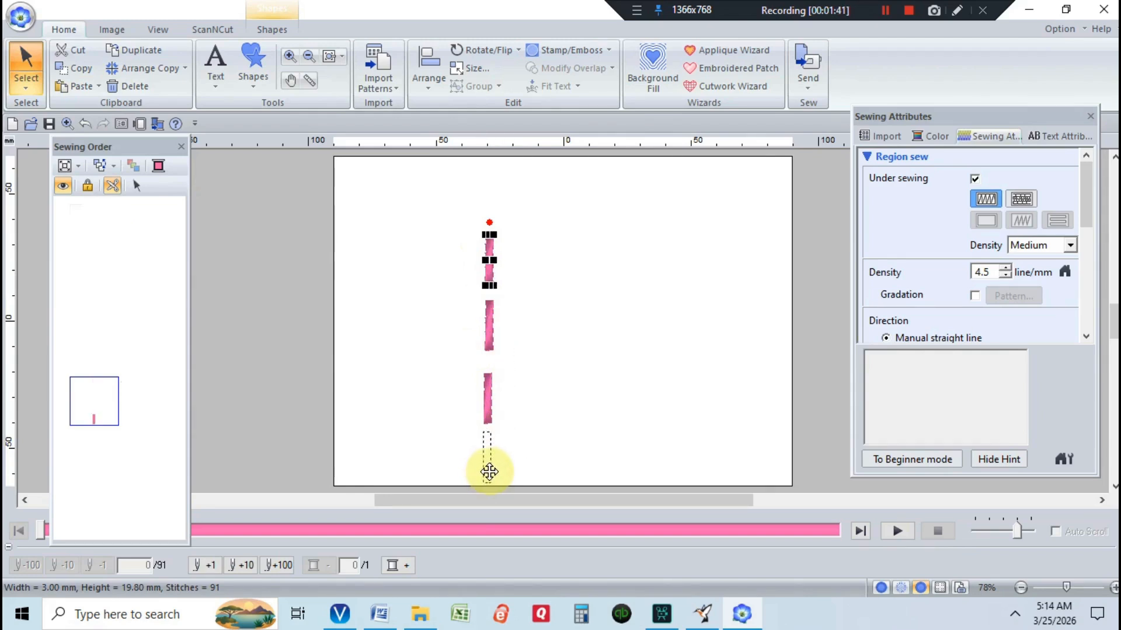
{"action": "left_click", "coordinate": [572, 432]}
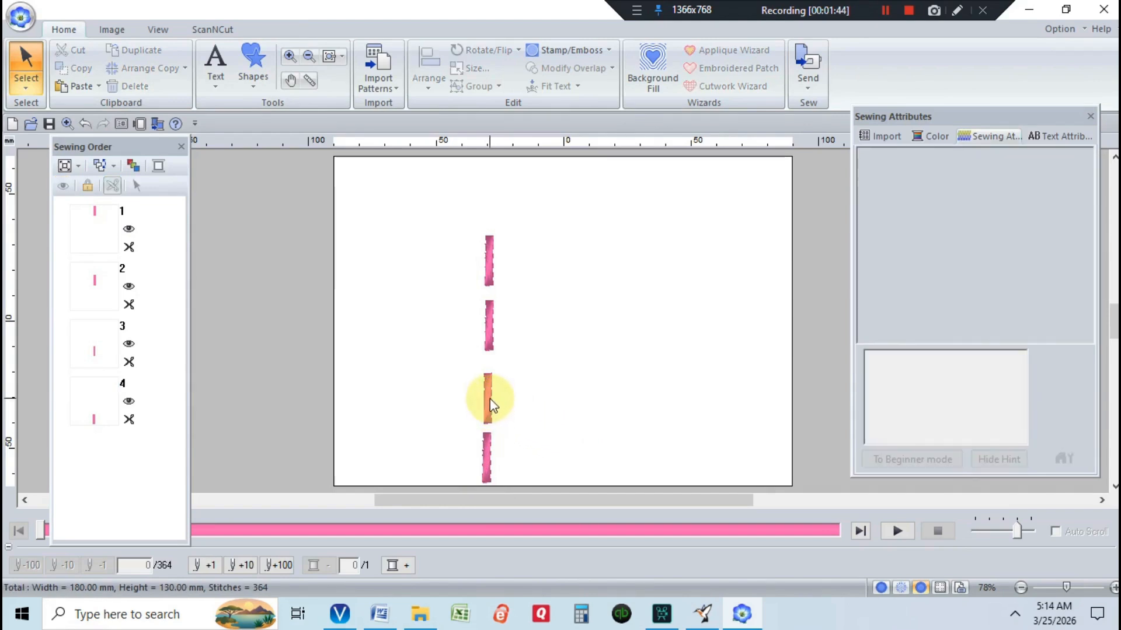
Nudge the third bar slightly upward in the column
{"action": "left_click", "coordinate": [491, 403]}
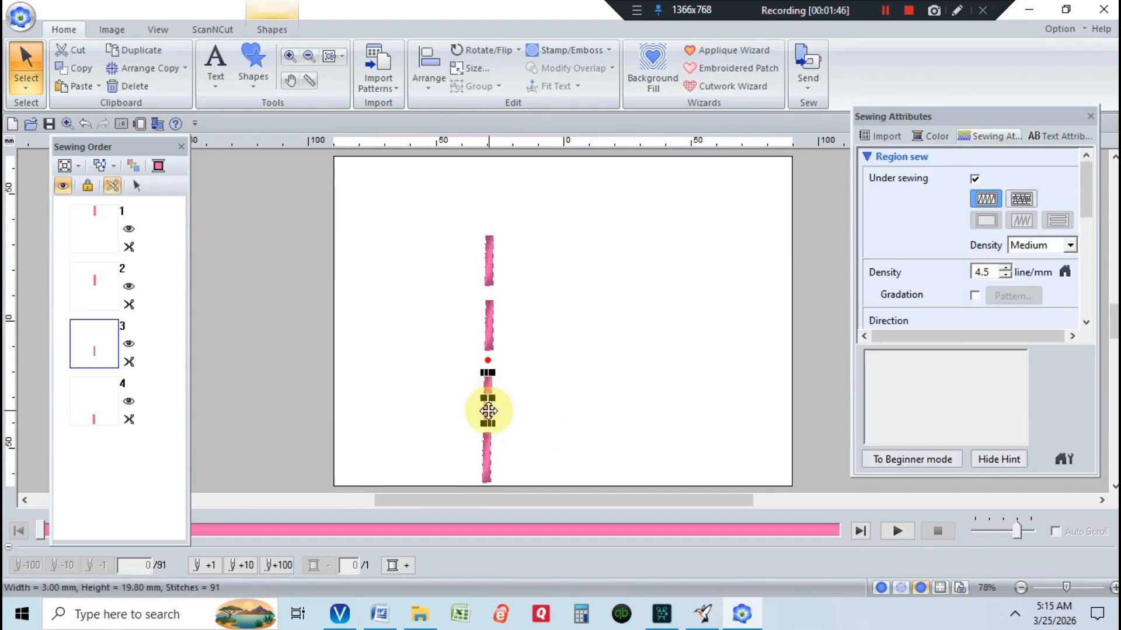
{"action": "left_click_drag", "start_coordinate": [488, 411], "coordinate": [489, 396]}
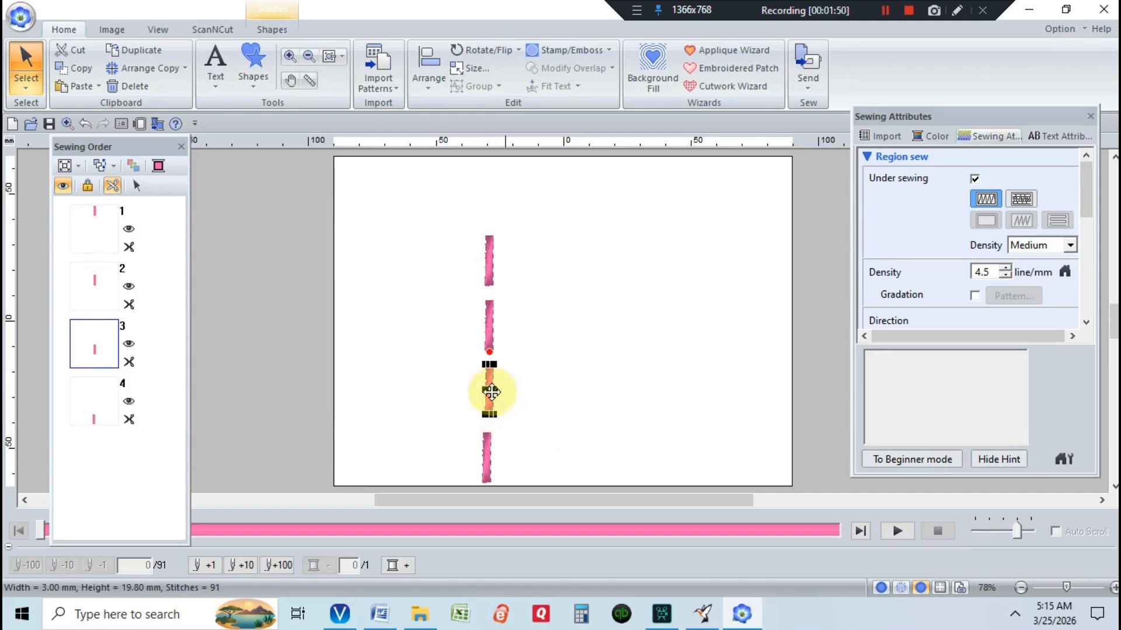
{"action": "left_click", "coordinate": [580, 380]}
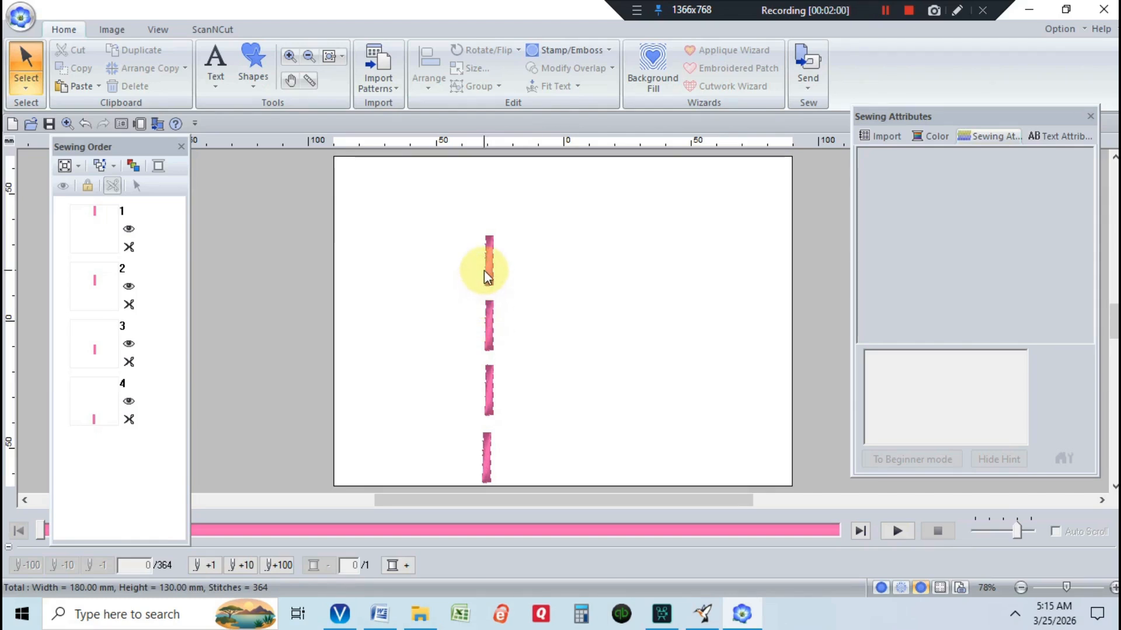
Resize the second bar to 3.5 mm wide with the aspect ratio unlocked
{"action": "left_click", "coordinate": [489, 311]}
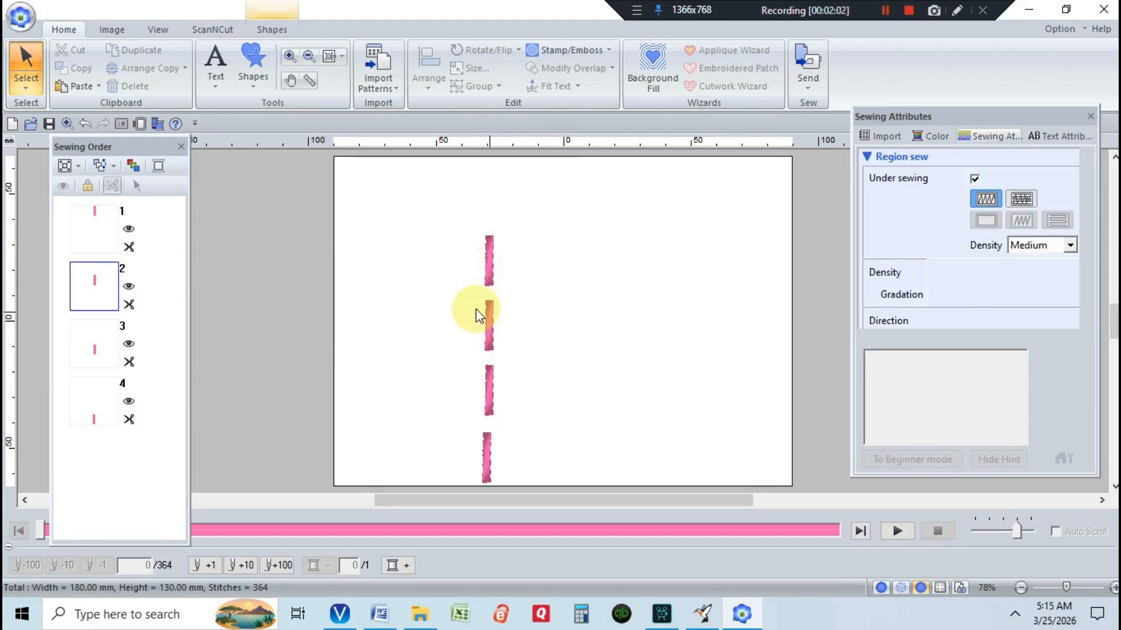
{"action": "left_click", "coordinate": [468, 69]}
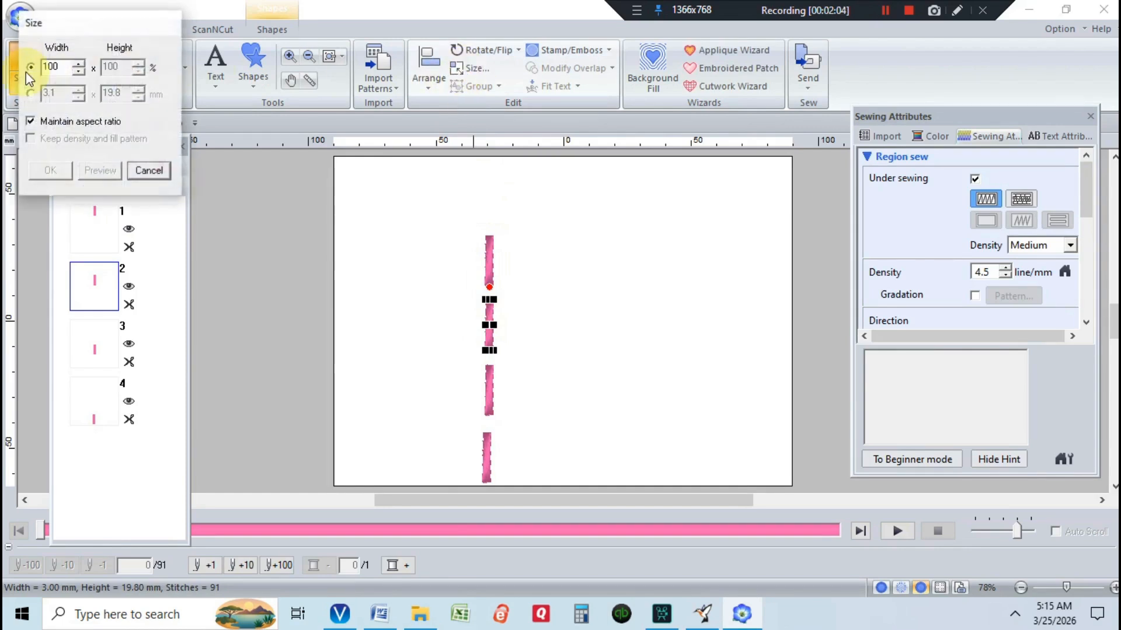
{"action": "left_click", "coordinate": [31, 121]}
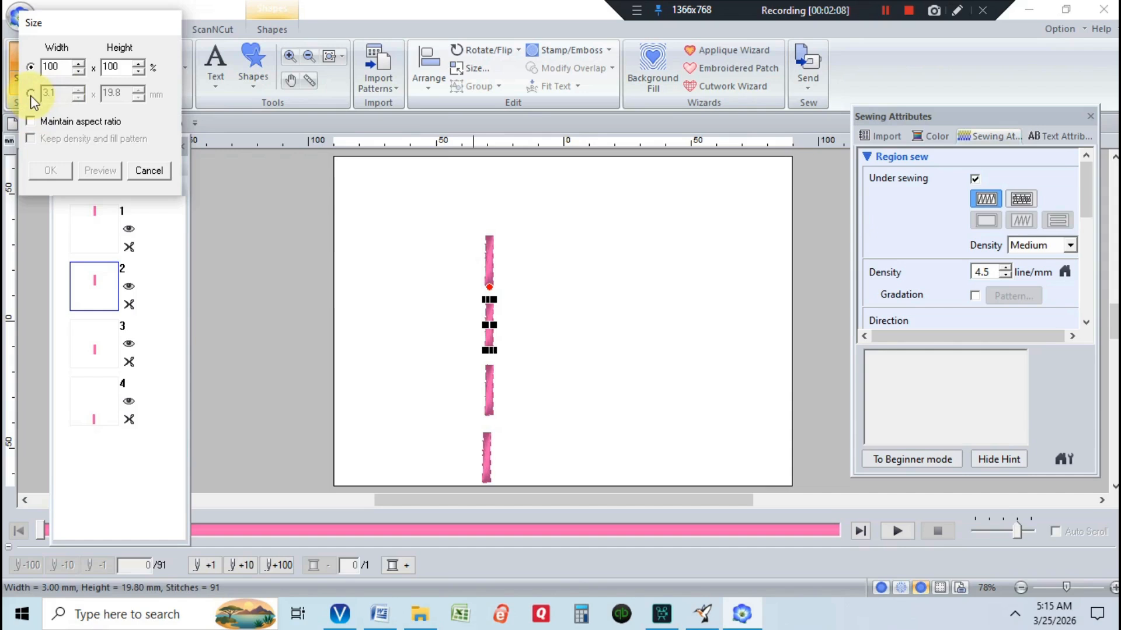
{"action": "left_click", "coordinate": [30, 94]}
{"action": "type", "text": "3"}
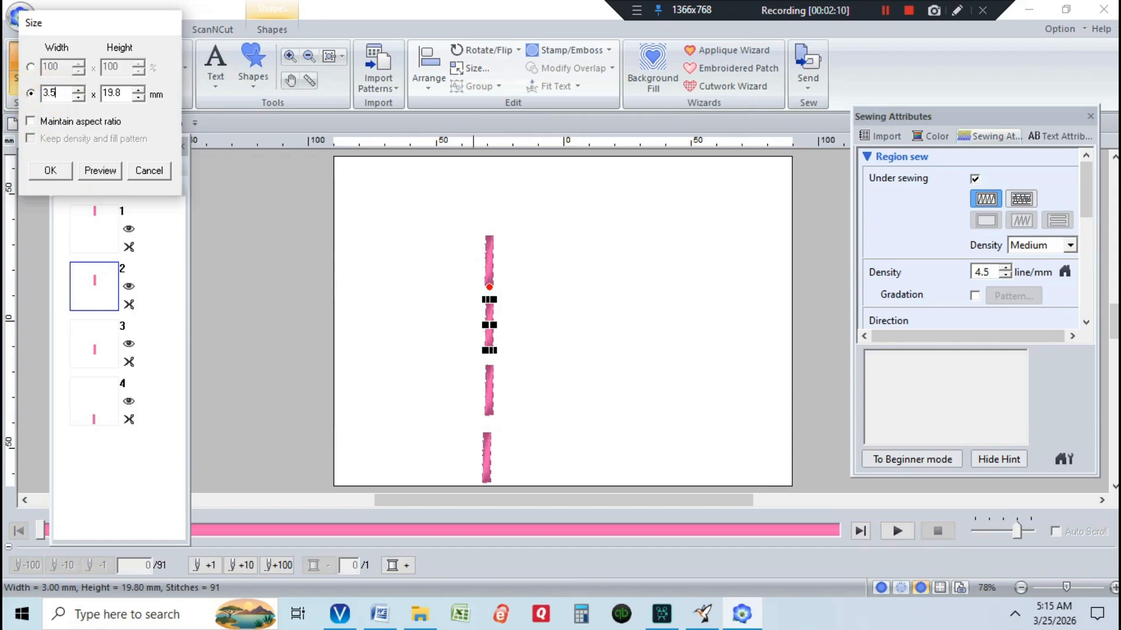
{"action": "left_click", "coordinate": [40, 172]}
Resize the third bar to 4.0 mm wide with the aspect ratio unlocked
{"action": "left_click", "coordinate": [489, 395]}
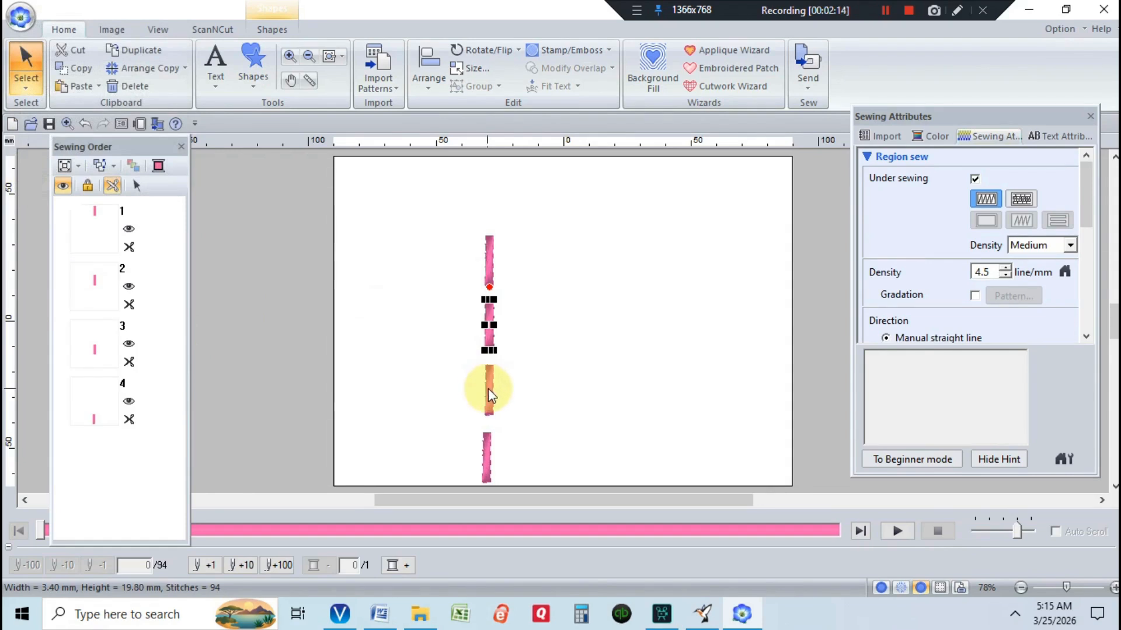
{"action": "left_click", "coordinate": [470, 68]}
{"action": "left_click", "coordinate": [32, 93]}
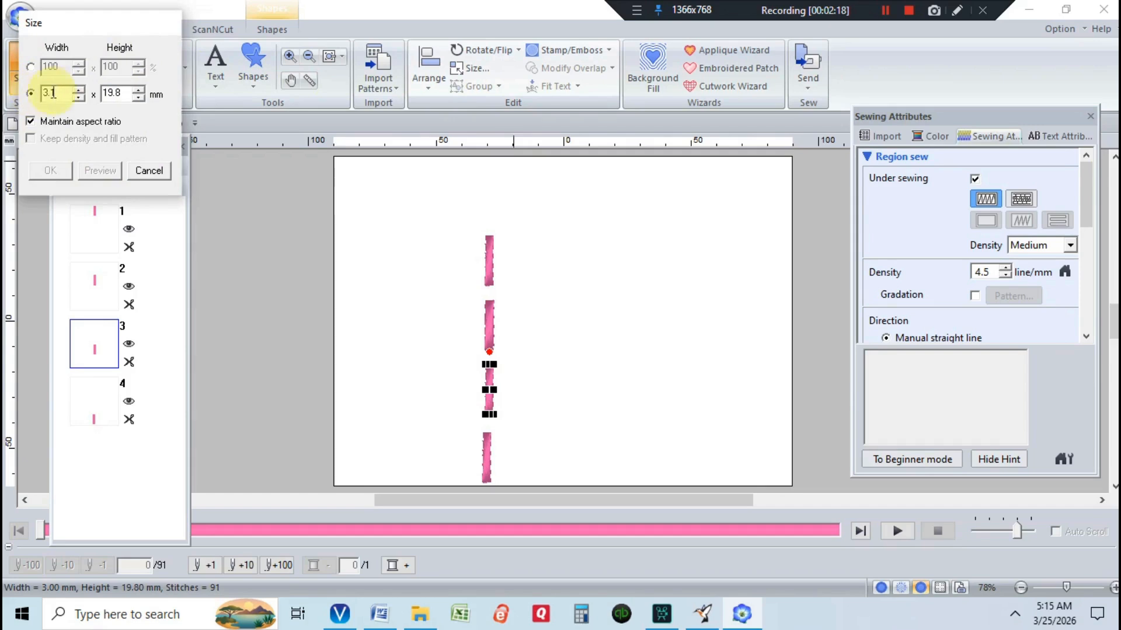
{"action": "left_click", "coordinate": [26, 121]}
{"action": "double_click", "coordinate": [58, 93]}
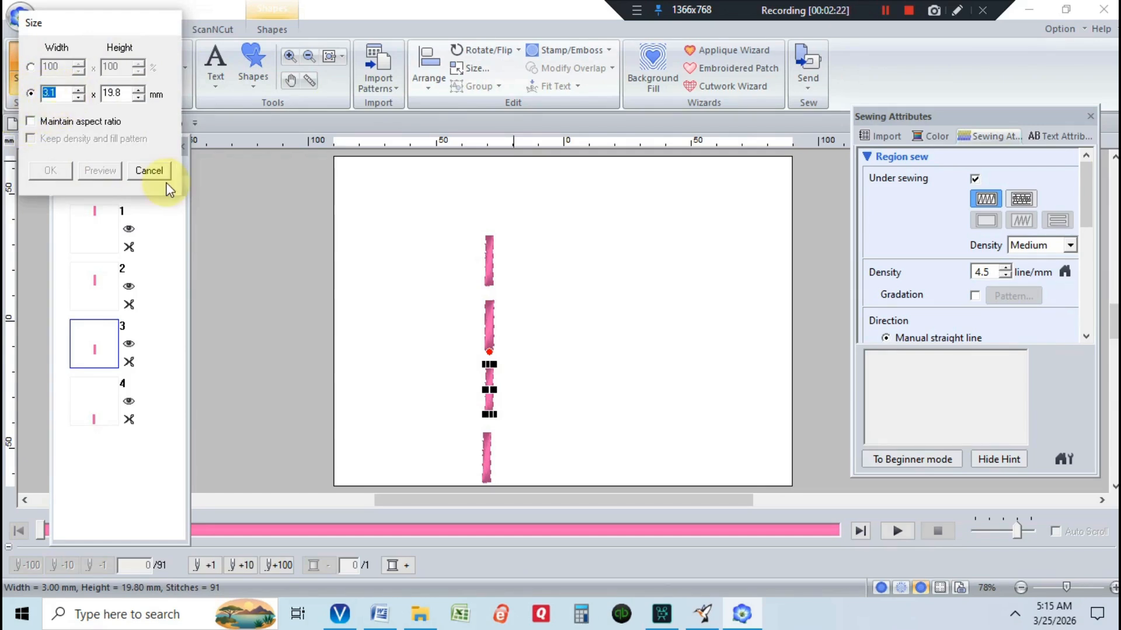
{"action": "type", "text": "4"}
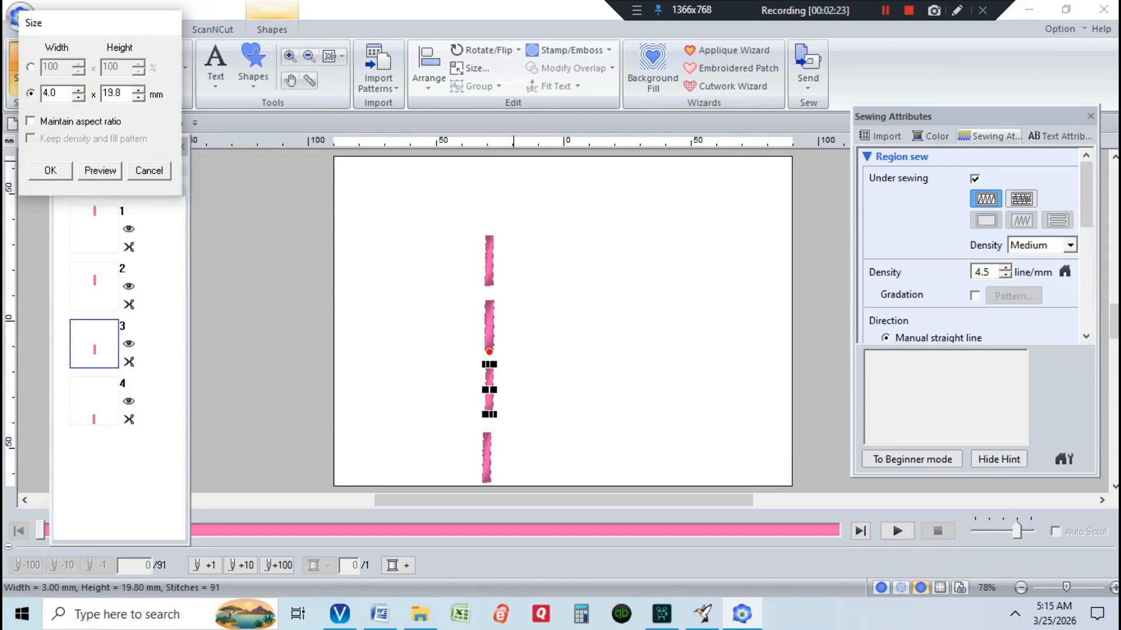
{"action": "left_click", "coordinate": [50, 172]}
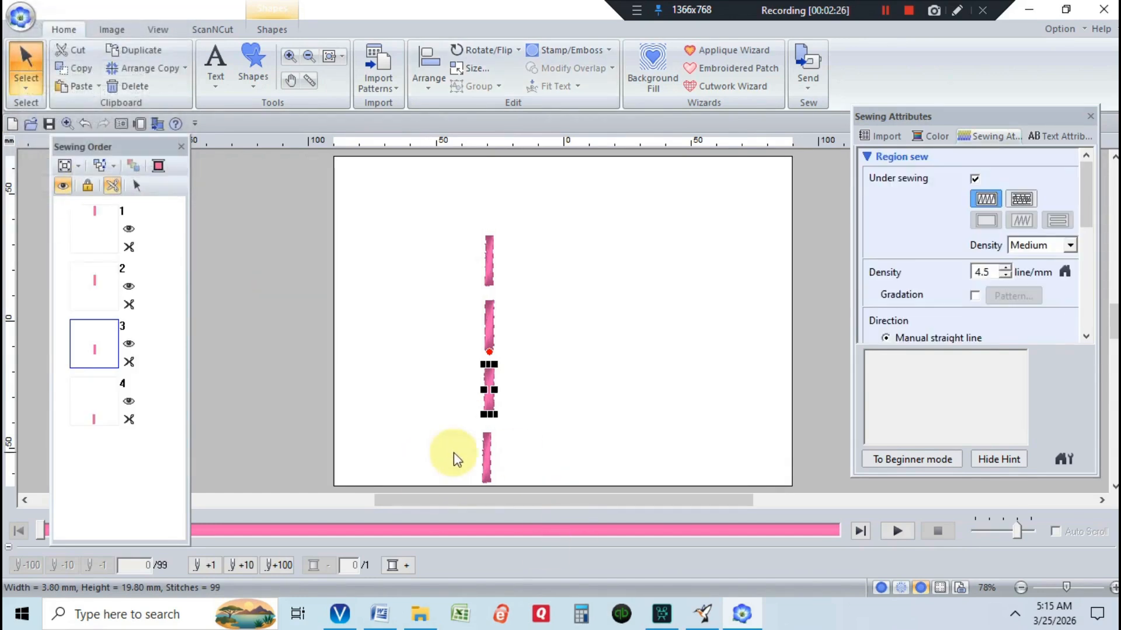
Resize the fourth bar to 4.5 mm wide in millimetres with the aspect ratio unlocked
{"action": "left_click", "coordinate": [483, 457]}
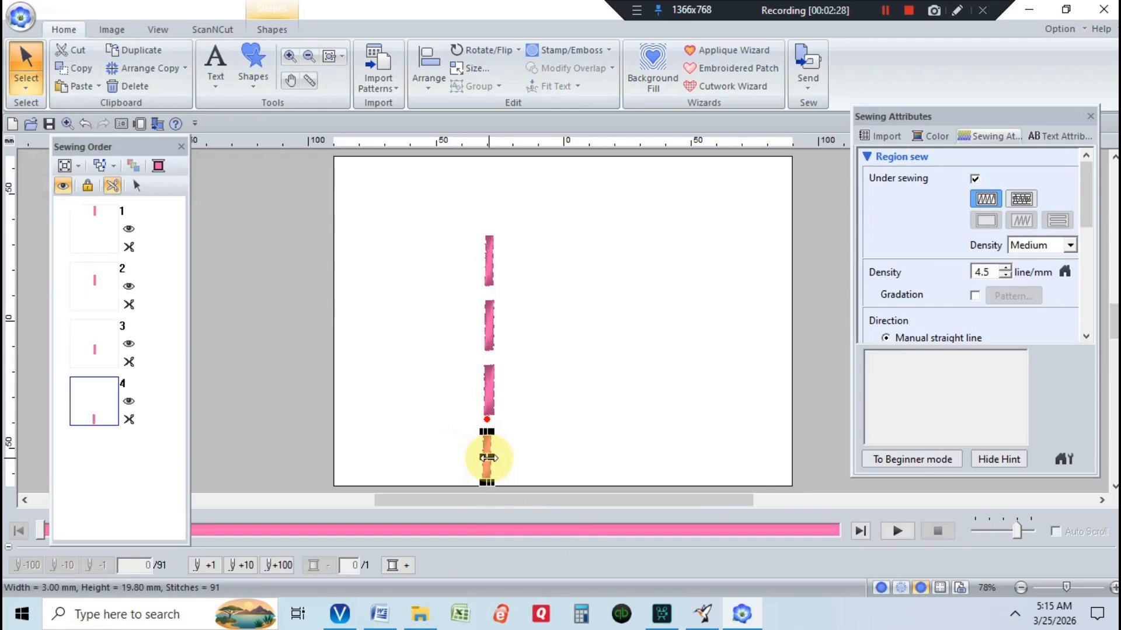
{"action": "left_click", "coordinate": [464, 70]}
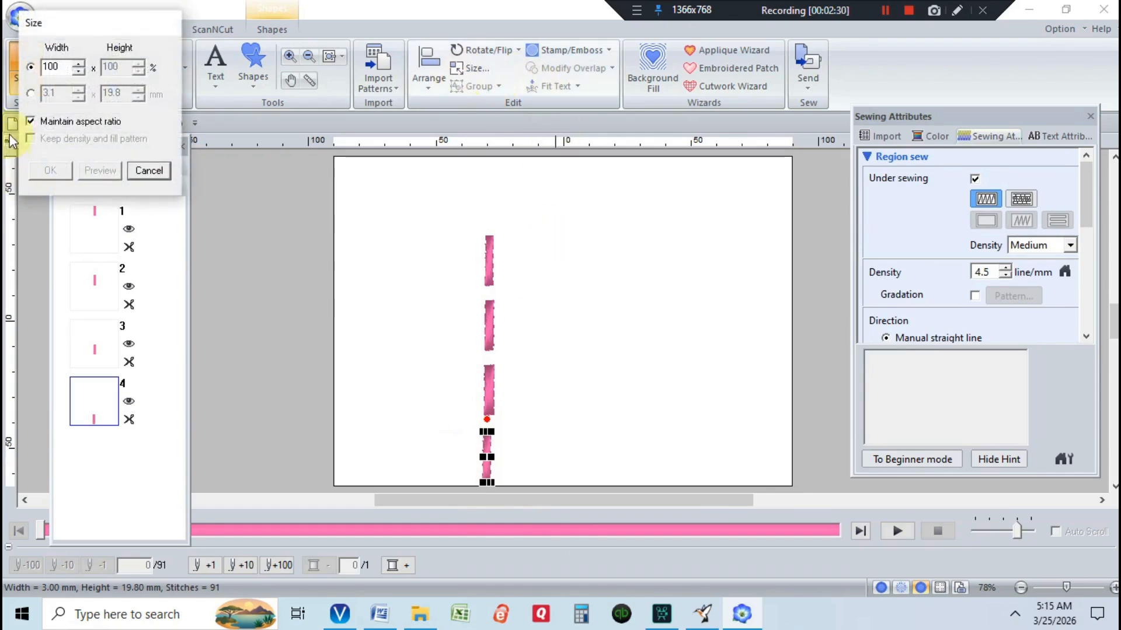
{"action": "left_click", "coordinate": [31, 121]}
{"action": "left_click", "coordinate": [31, 94]}
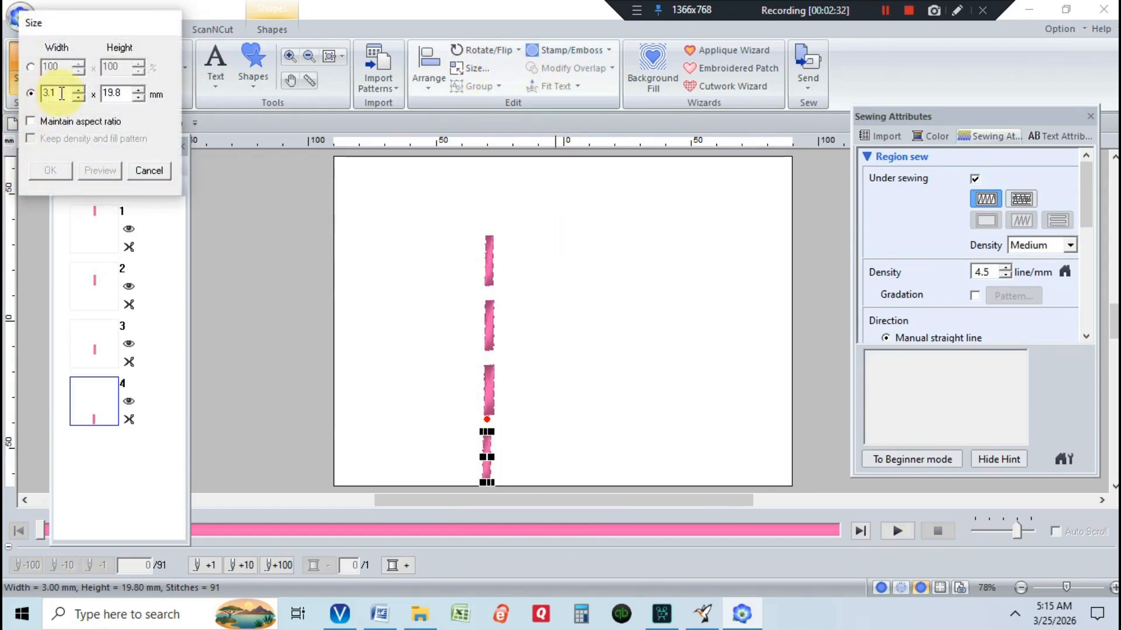
{"action": "type", "text": "4.5"}
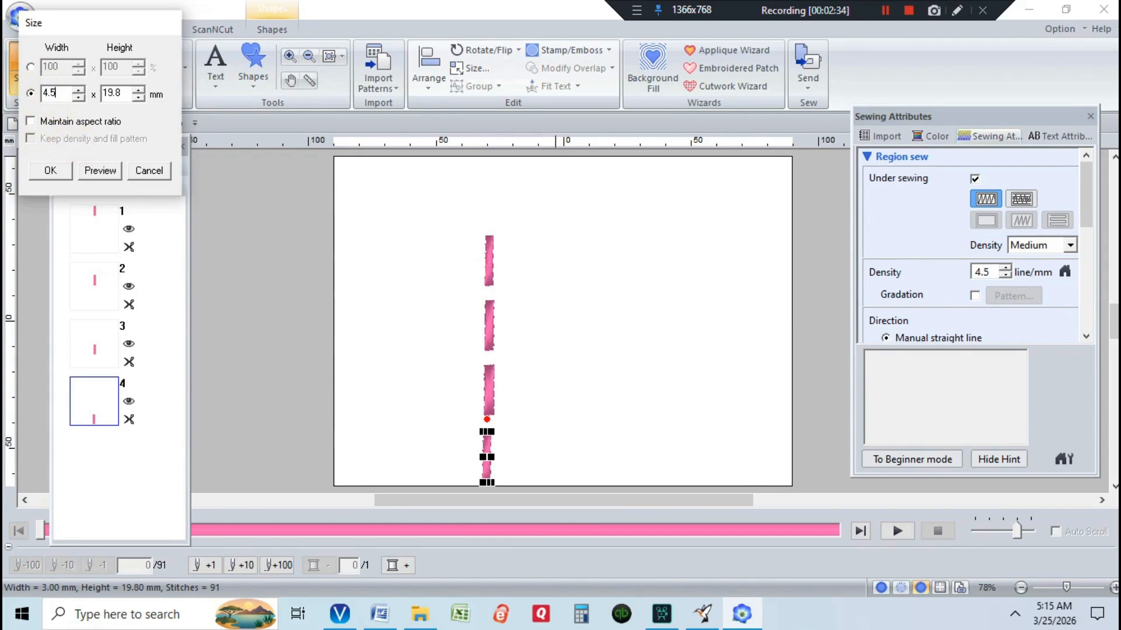
{"action": "key", "text": "Return"}
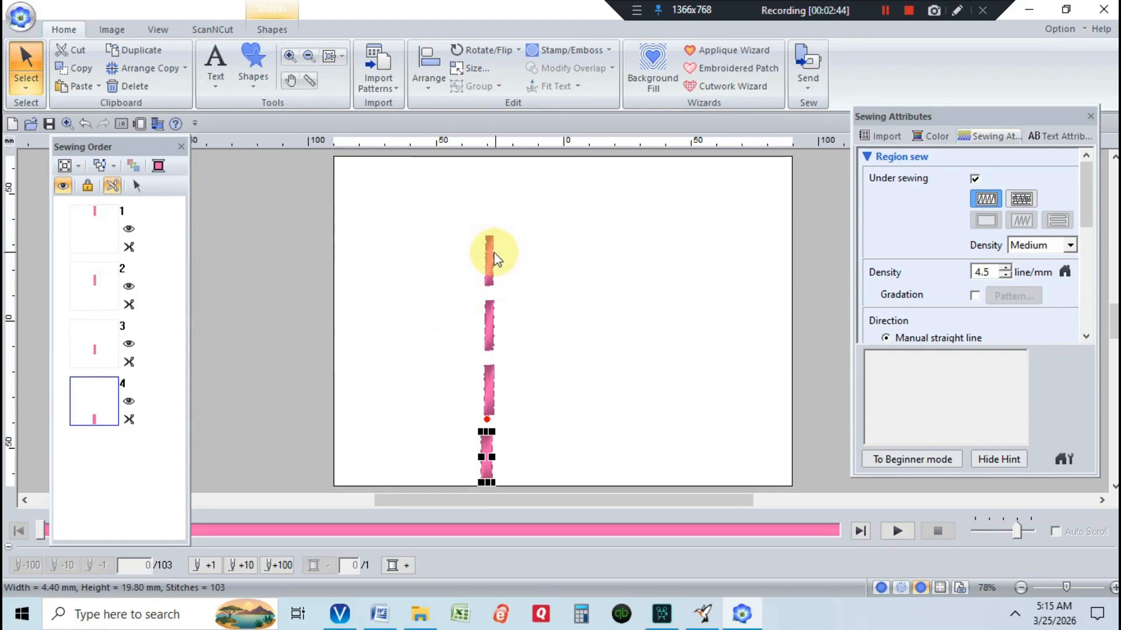
Copy the whole column of four bars and place a pasted duplicate column to its right
{"action": "left_click_drag", "start_coordinate": [468, 229], "coordinate": [512, 485]}
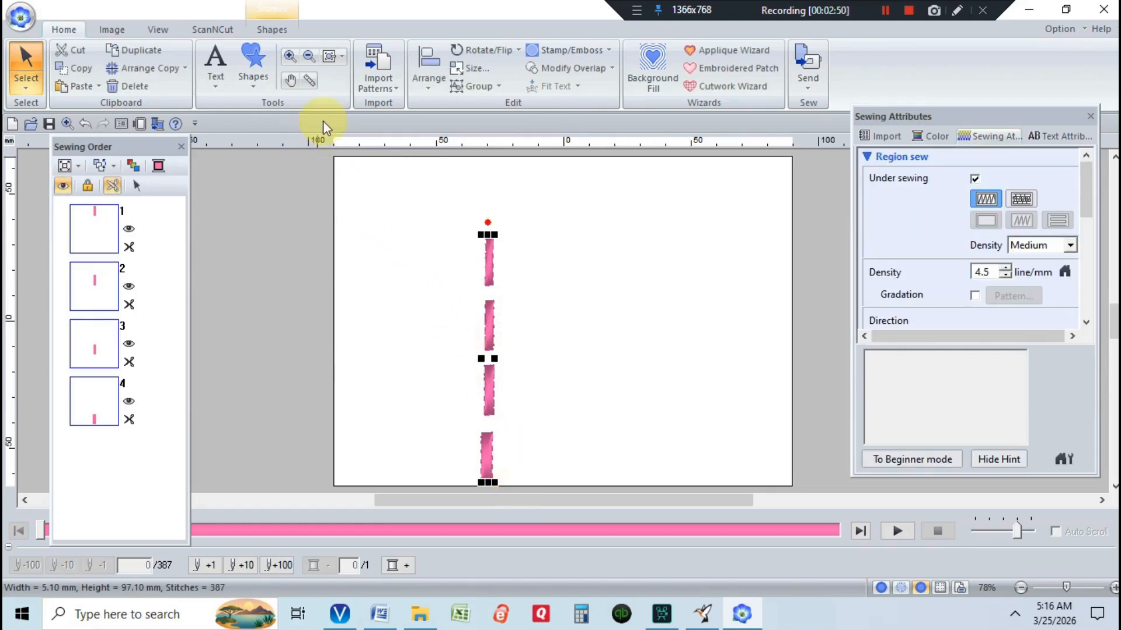
{"action": "left_click", "coordinate": [86, 85]}
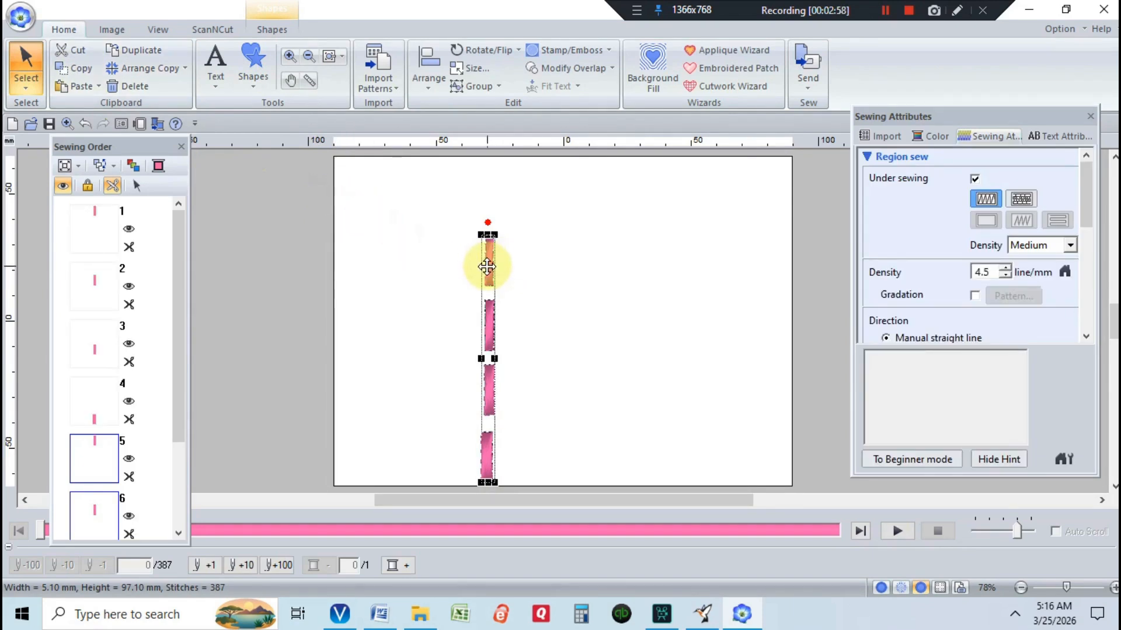
{"action": "left_click_drag", "start_coordinate": [487, 267], "coordinate": [525, 264]}
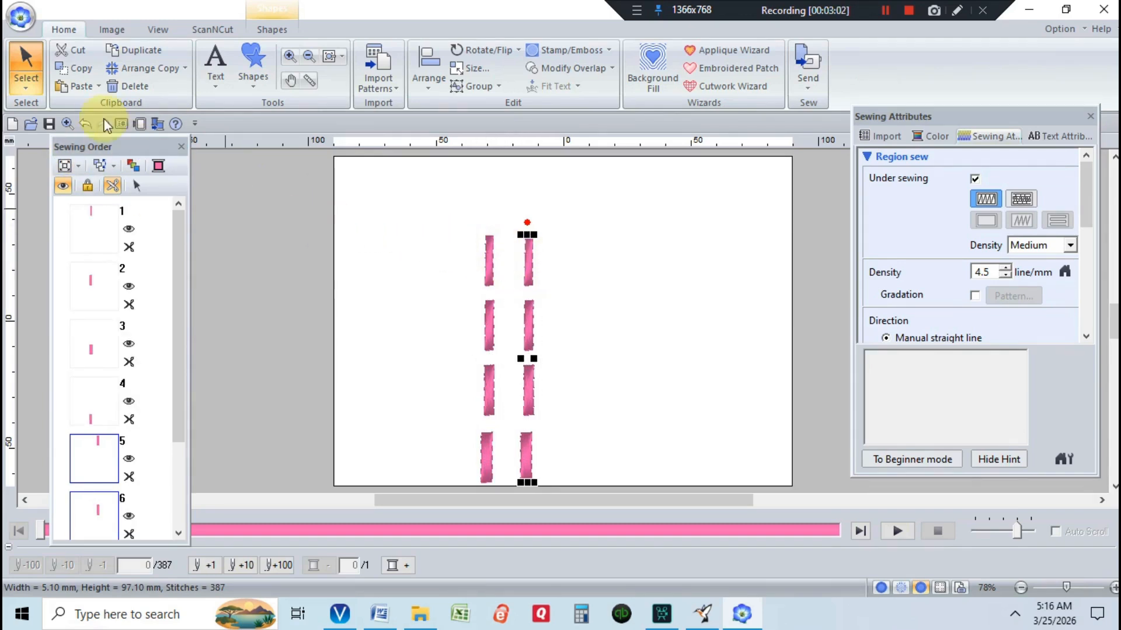
Paste further copies of the column and spread them out so five evenly spaced columns stand side by side
{"action": "left_click", "coordinate": [491, 323]}
{"action": "left_click_drag", "start_coordinate": [490, 323], "coordinate": [573, 311]}
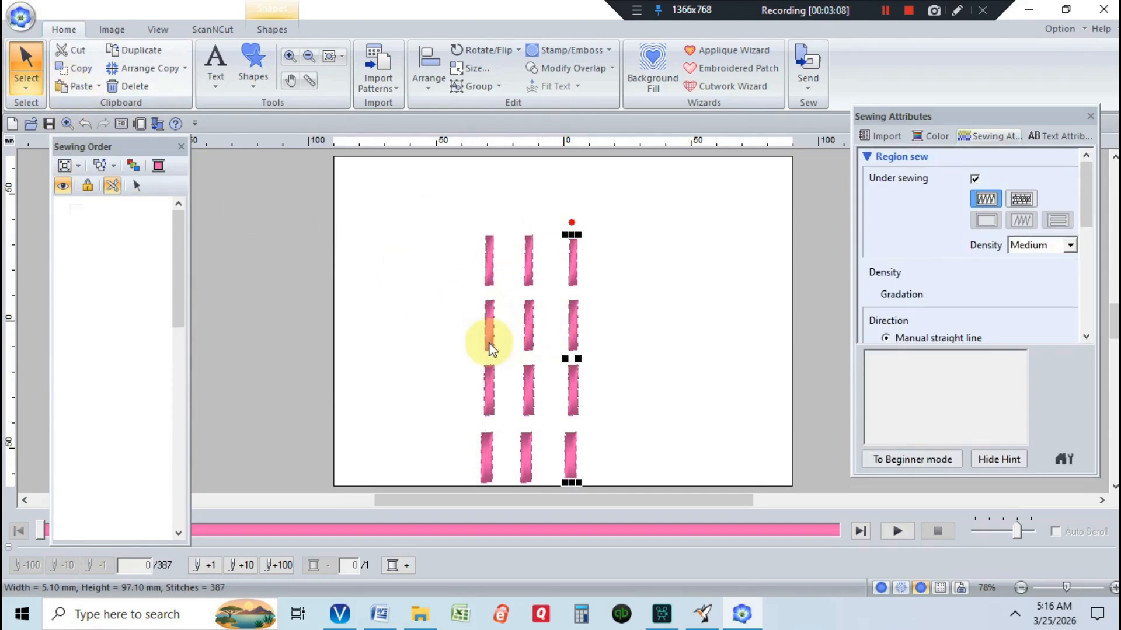
{"action": "left_click", "coordinate": [485, 331]}
{"action": "left_click_drag", "start_coordinate": [486, 333], "coordinate": [621, 327]}
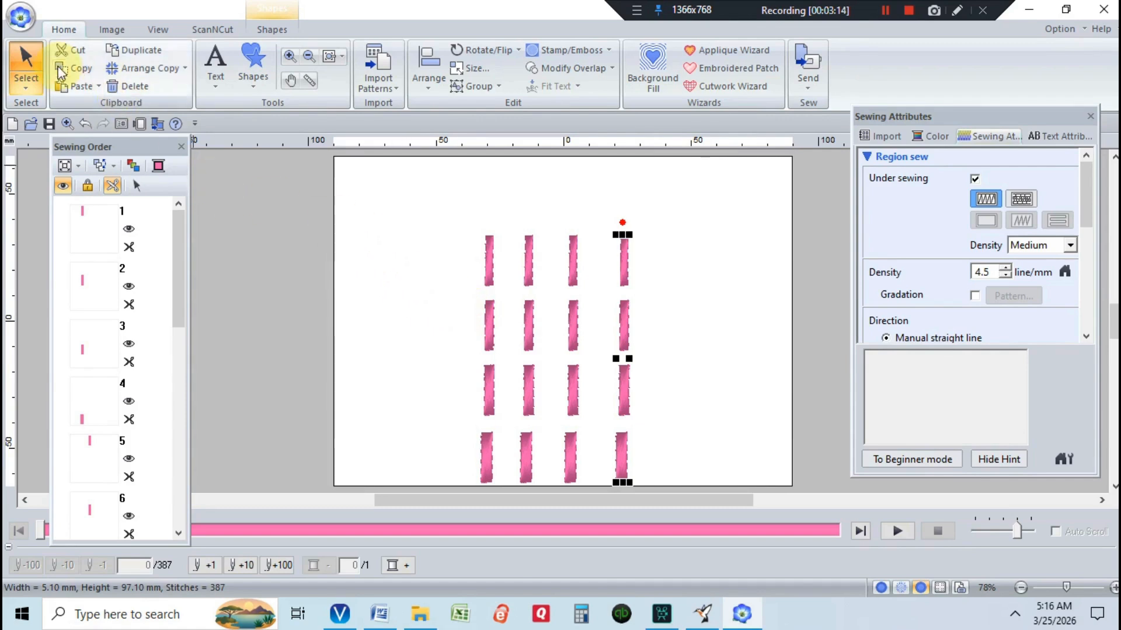
{"action": "left_click", "coordinate": [62, 85]}
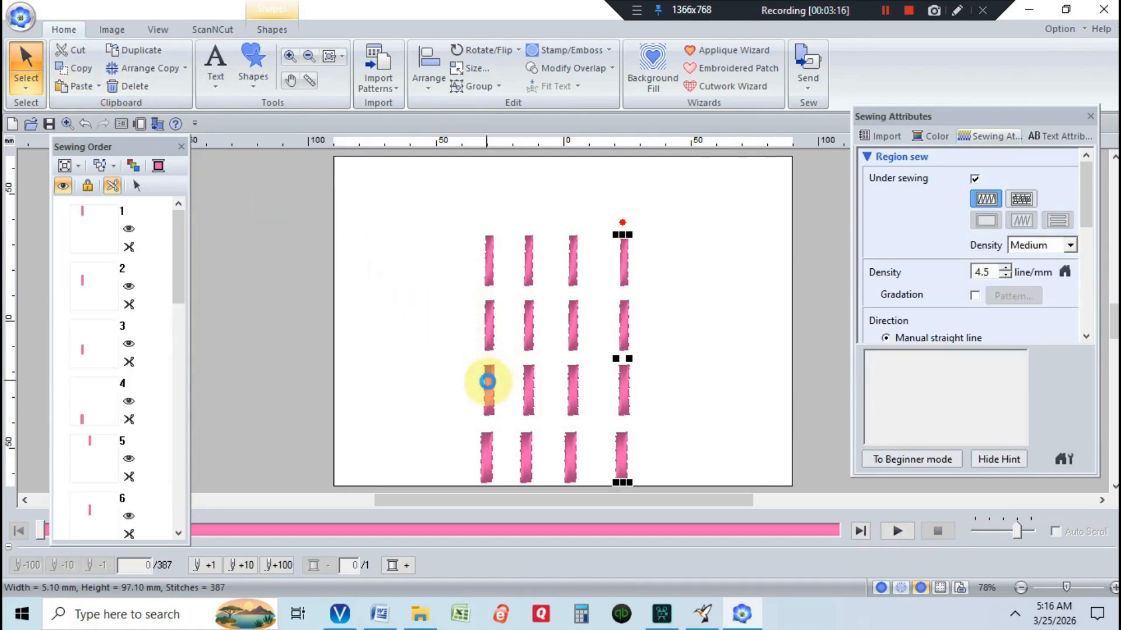
{"action": "left_click_drag", "start_coordinate": [484, 377], "coordinate": [670, 360]}
Set the second column's stitch density to 4.0 line/mm
{"action": "left_click_drag", "start_coordinate": [514, 219], "coordinate": [551, 483]}
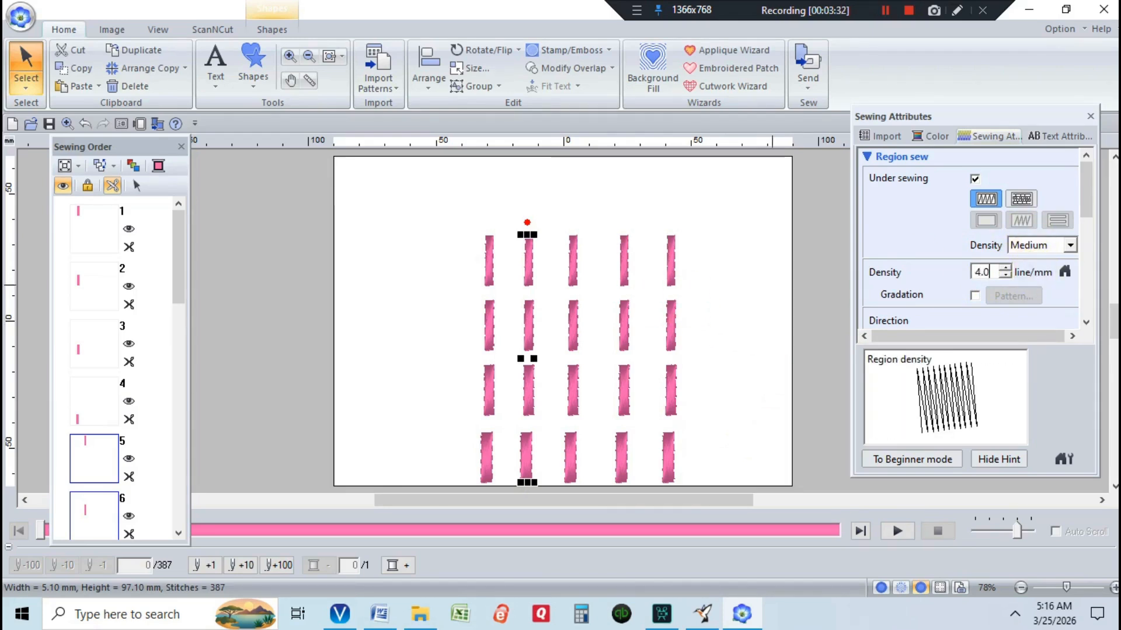
{"action": "left_click", "coordinate": [555, 220]}
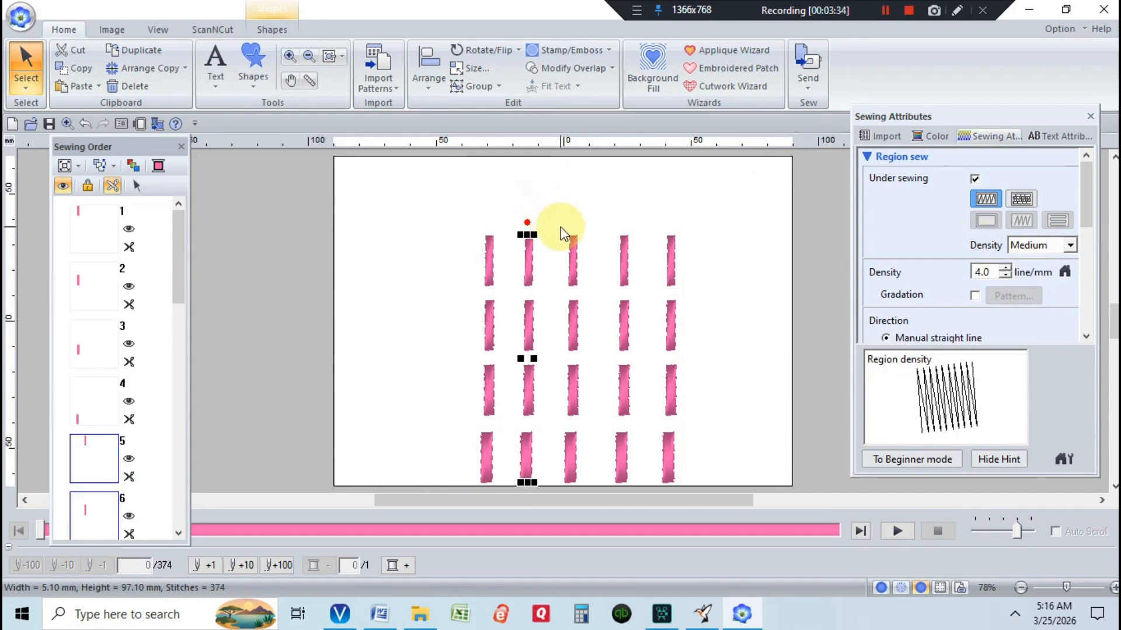
Select the third column and set its stitch density to 5.0 line/mm
{"action": "left_click_drag", "start_coordinate": [561, 228], "coordinate": [591, 484]}
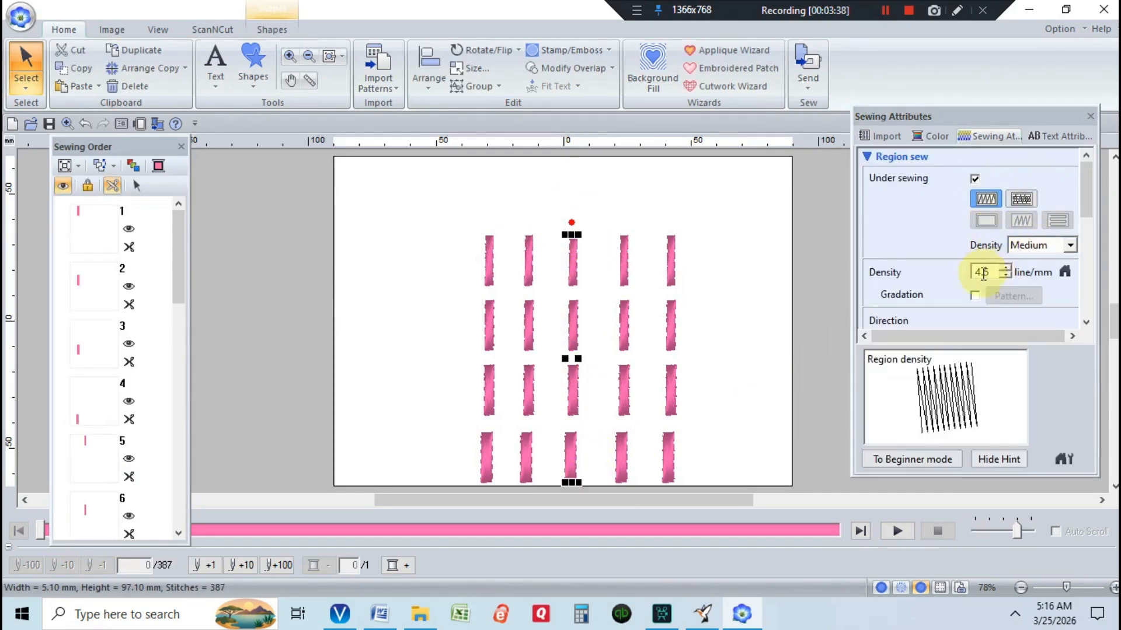
{"action": "double_click", "coordinate": [989, 273]}
{"action": "type", "text": "5.0"}
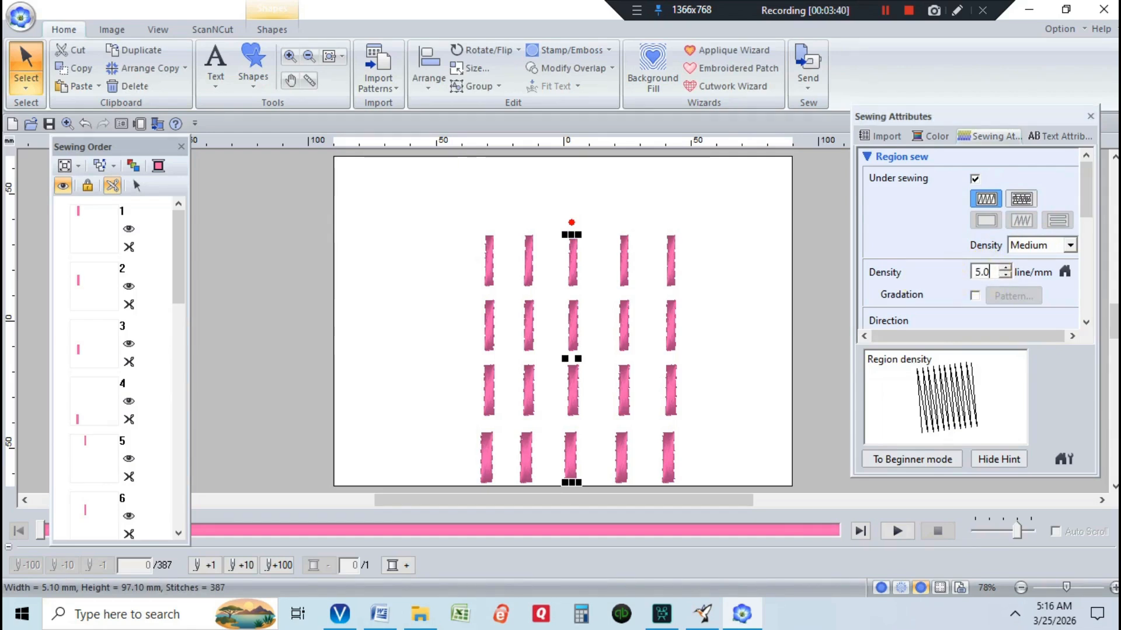
{"action": "key", "text": "Return"}
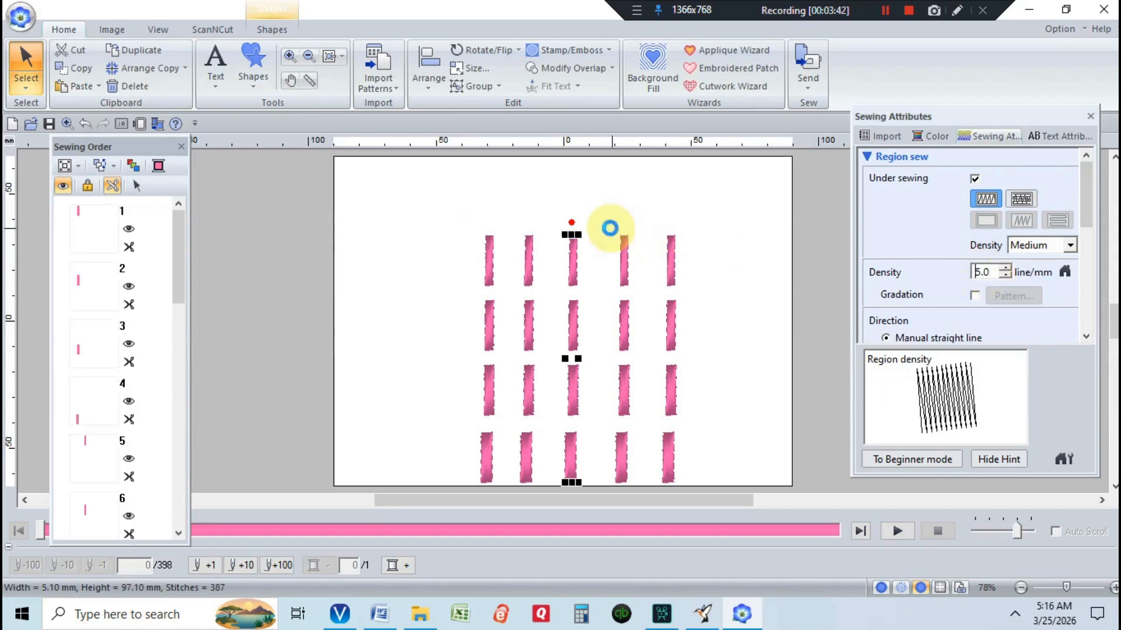
Select the fourth column and set its stitch density to 5.5 line/mm
{"action": "left_click_drag", "start_coordinate": [604, 228], "coordinate": [645, 480]}
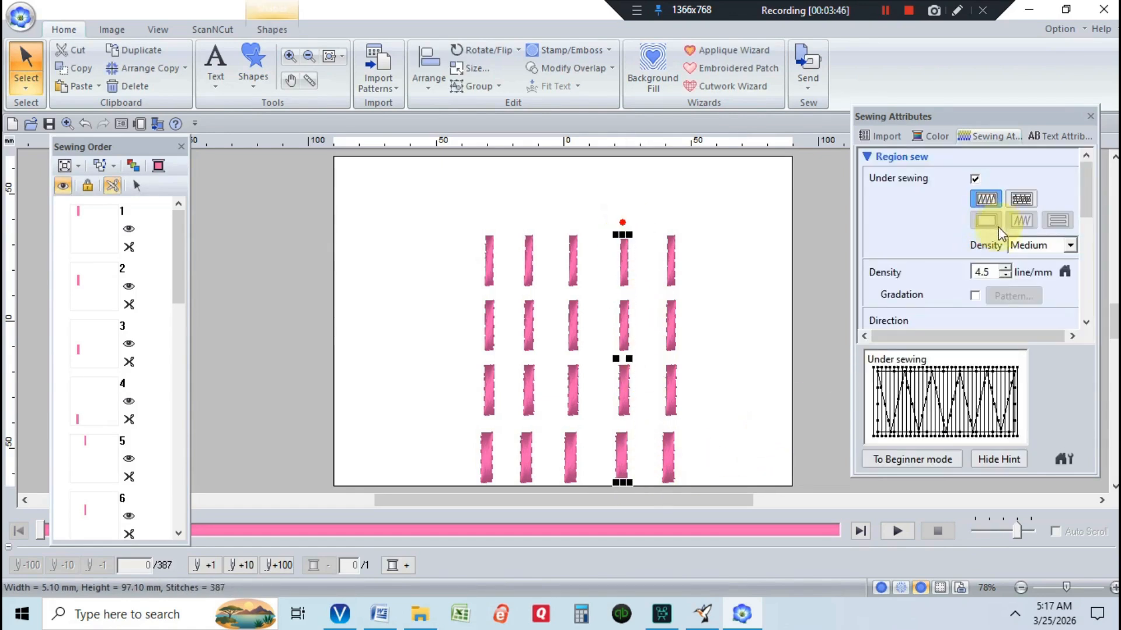
{"action": "double_click", "coordinate": [988, 273]}
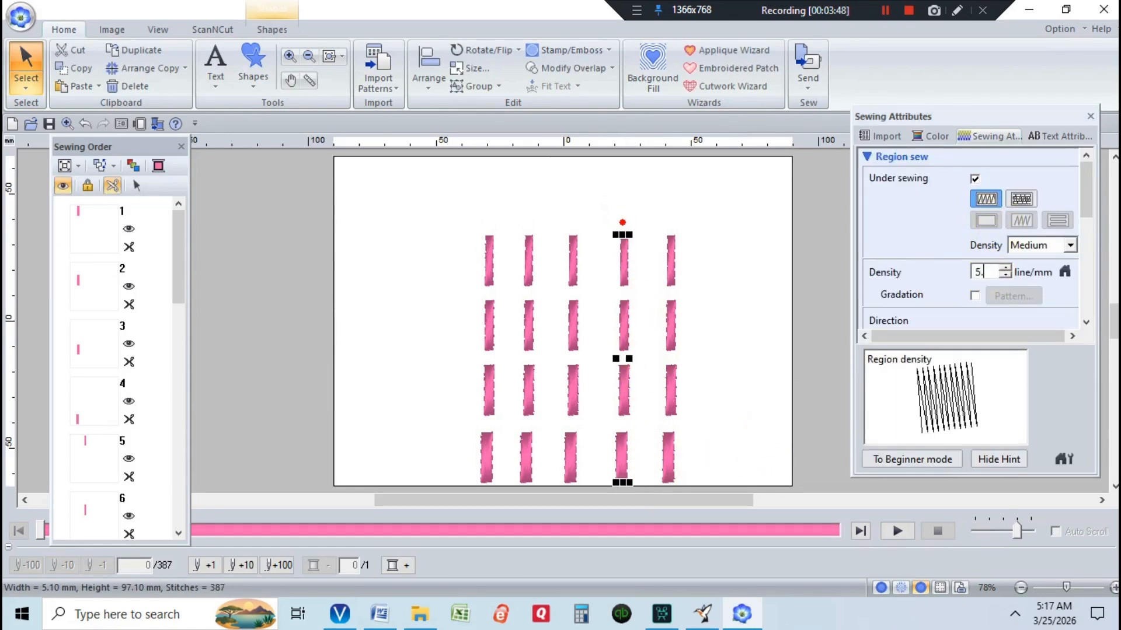
{"action": "key", "text": "Return"}
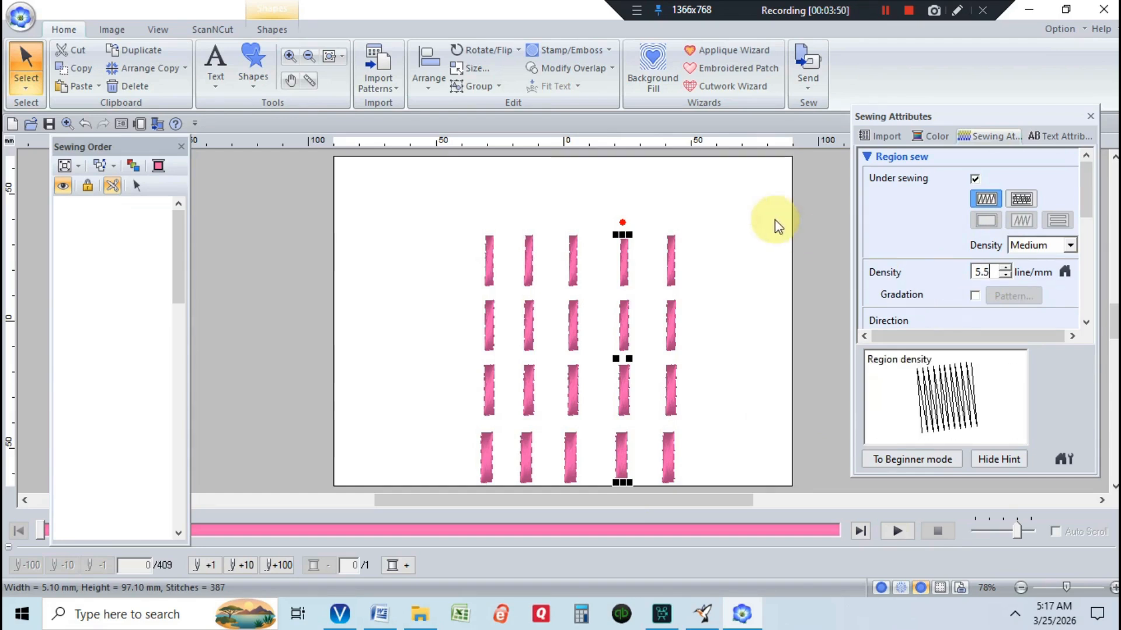
Select the fifth column and set its stitch density to 6.0 line/mm
{"action": "left_click_drag", "start_coordinate": [654, 223], "coordinate": [696, 493]}
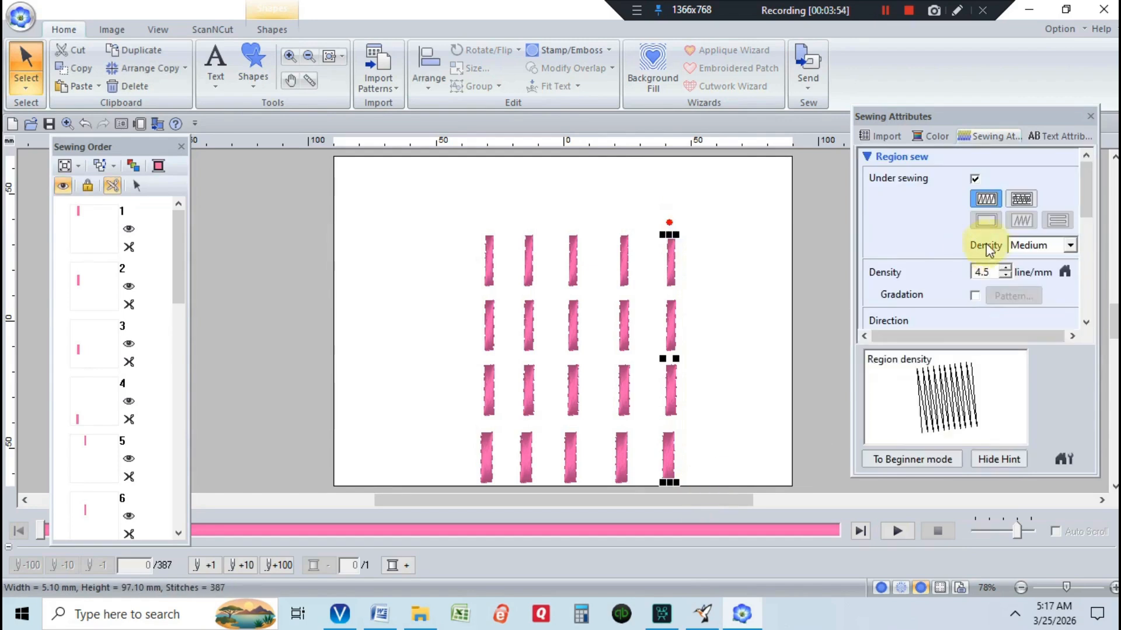
{"action": "double_click", "coordinate": [987, 273]}
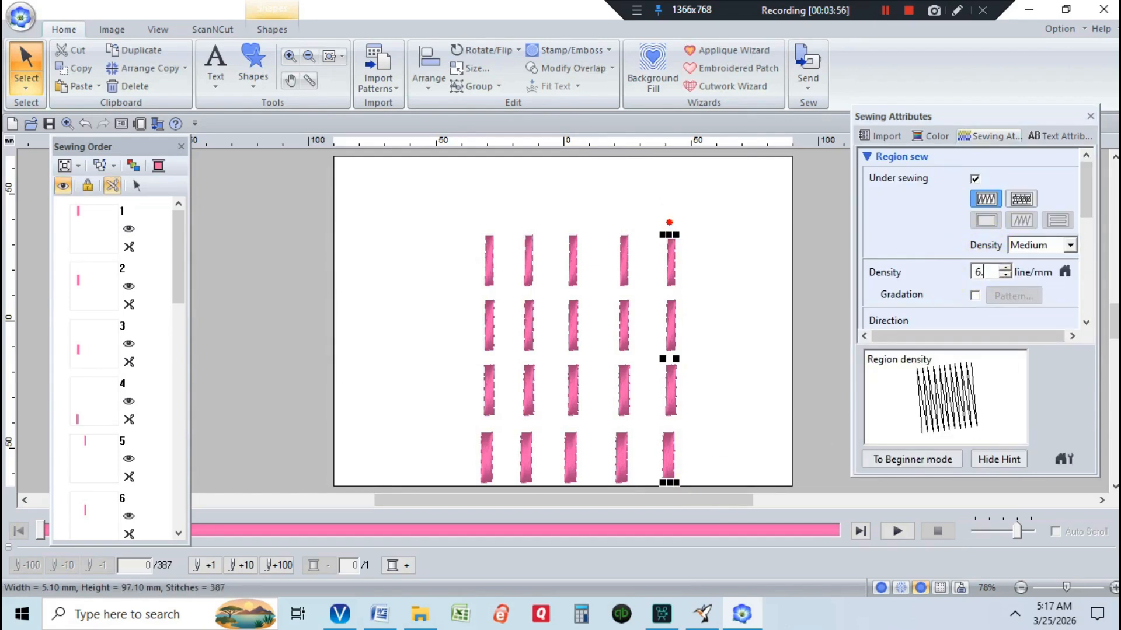
{"action": "left_click", "coordinate": [941, 278]}
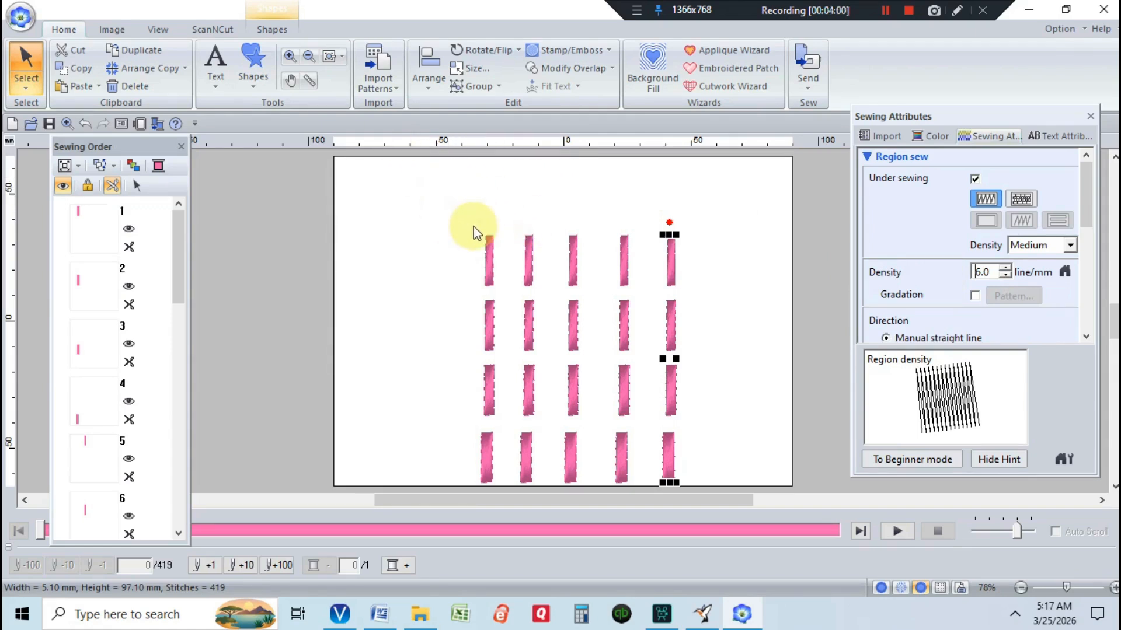
Select all the bars and set their manual straight-line stitch direction to 90 degrees
{"action": "left_click_drag", "start_coordinate": [460, 216], "coordinate": [708, 468]}
{"action": "right_click", "coordinate": [708, 468]}
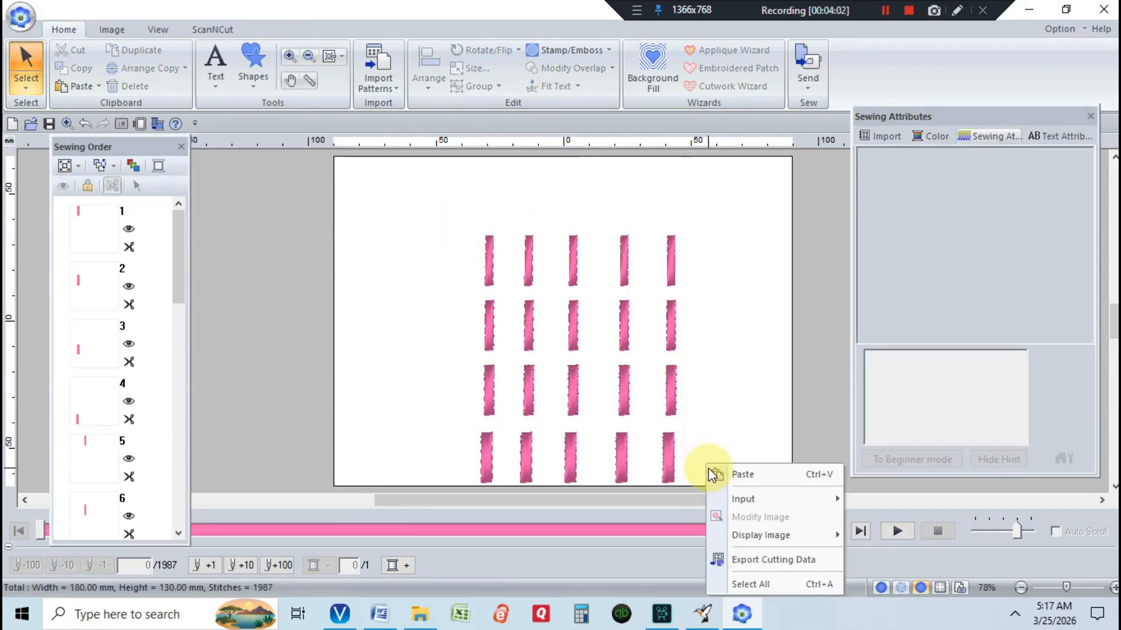
{"action": "left_click", "coordinate": [463, 213]}
{"action": "left_click_drag", "start_coordinate": [463, 213], "coordinate": [708, 488]}
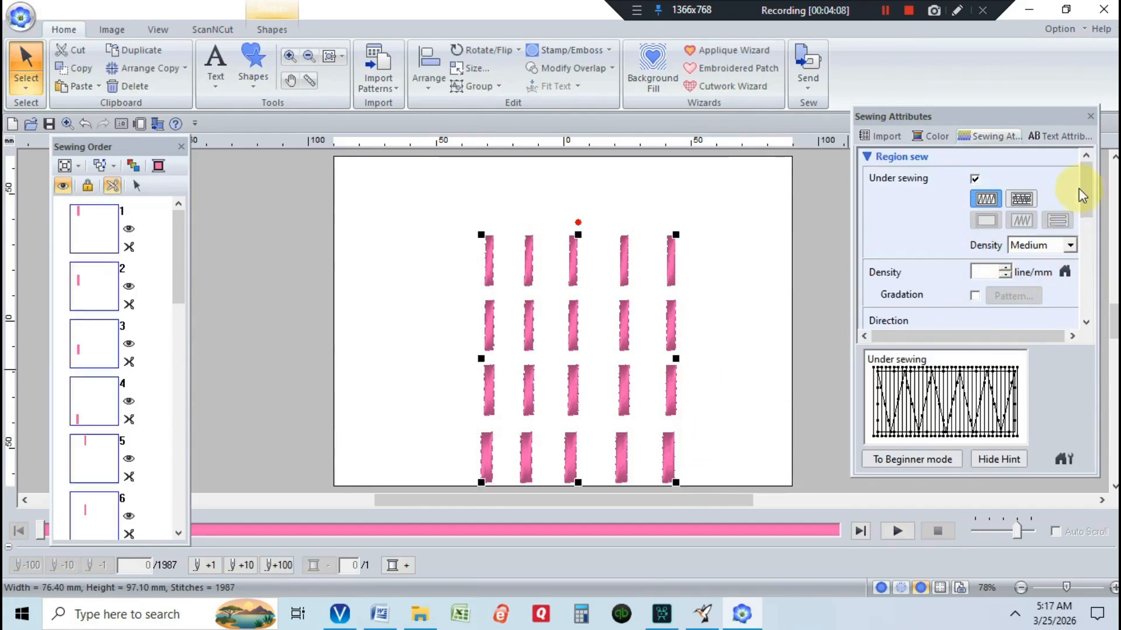
{"action": "left_click_drag", "start_coordinate": [1084, 188], "coordinate": [1083, 213]}
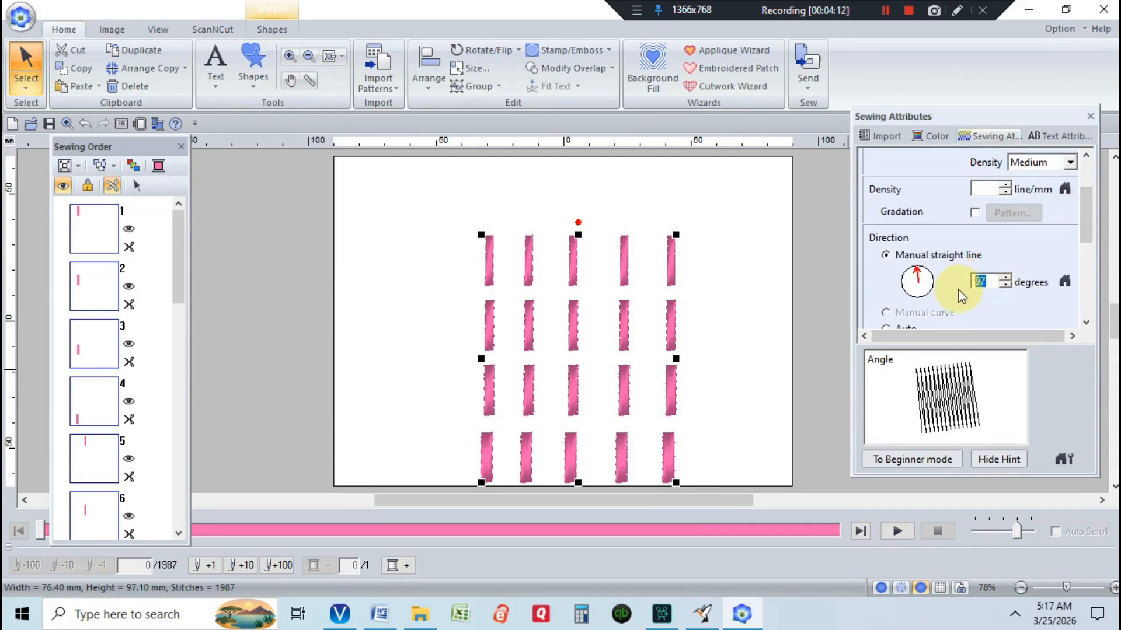
{"action": "type", "text": "90"}
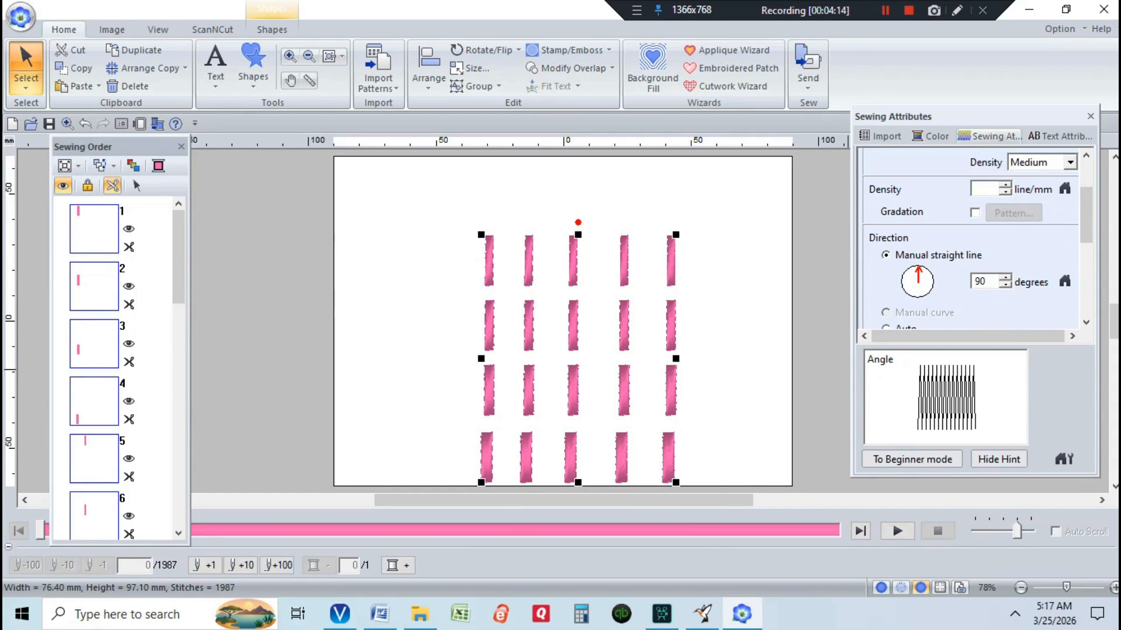
{"action": "left_click", "coordinate": [956, 289]}
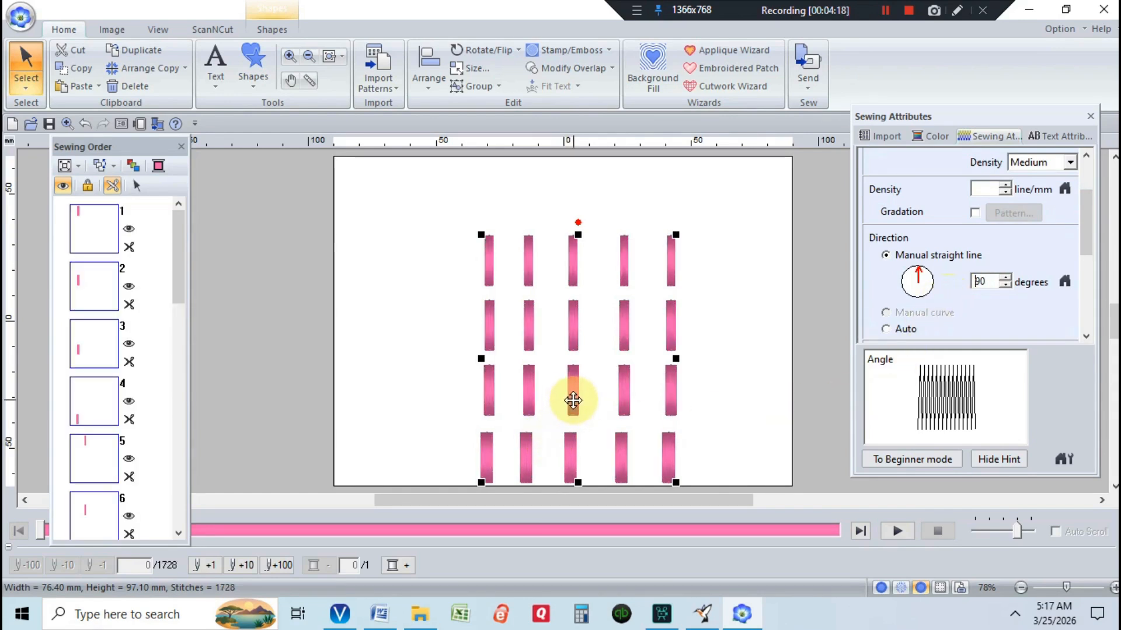
Try a stitch direction of 127 degrees for all the bars
{"action": "key", "text": "Delete"}
{"action": "key", "text": "Delete"}
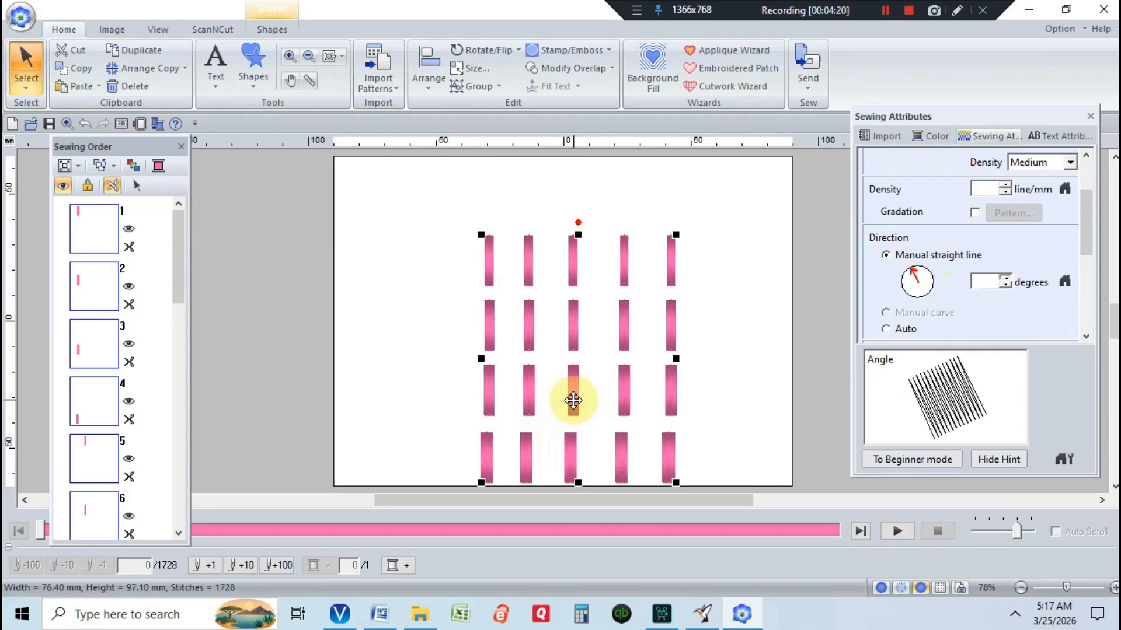
{"action": "type", "text": "127"}
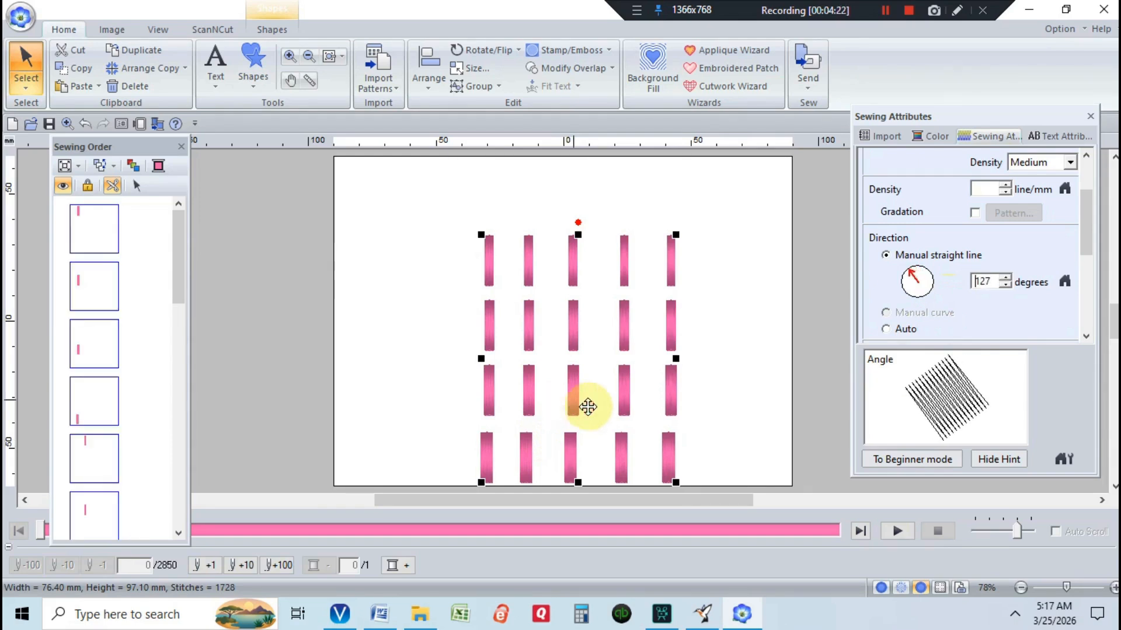
{"action": "left_click_drag", "start_coordinate": [996, 282], "coordinate": [949, 280]}
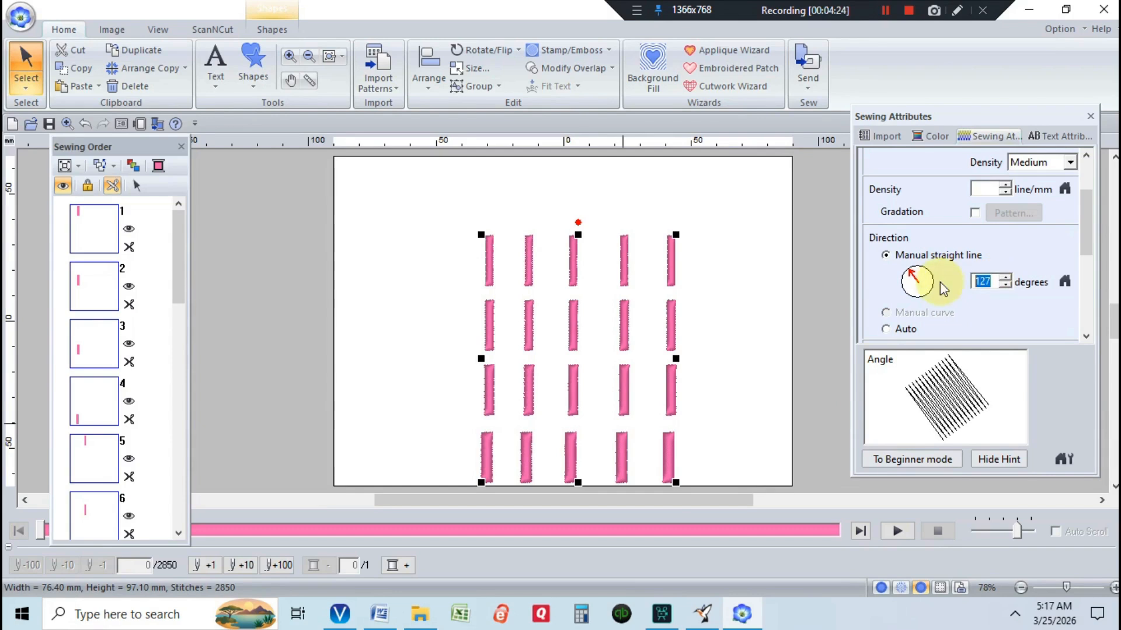
Reset the bars' stitch direction to 90 degrees and shift the whole grid slightly upward
{"action": "type", "text": "90"}
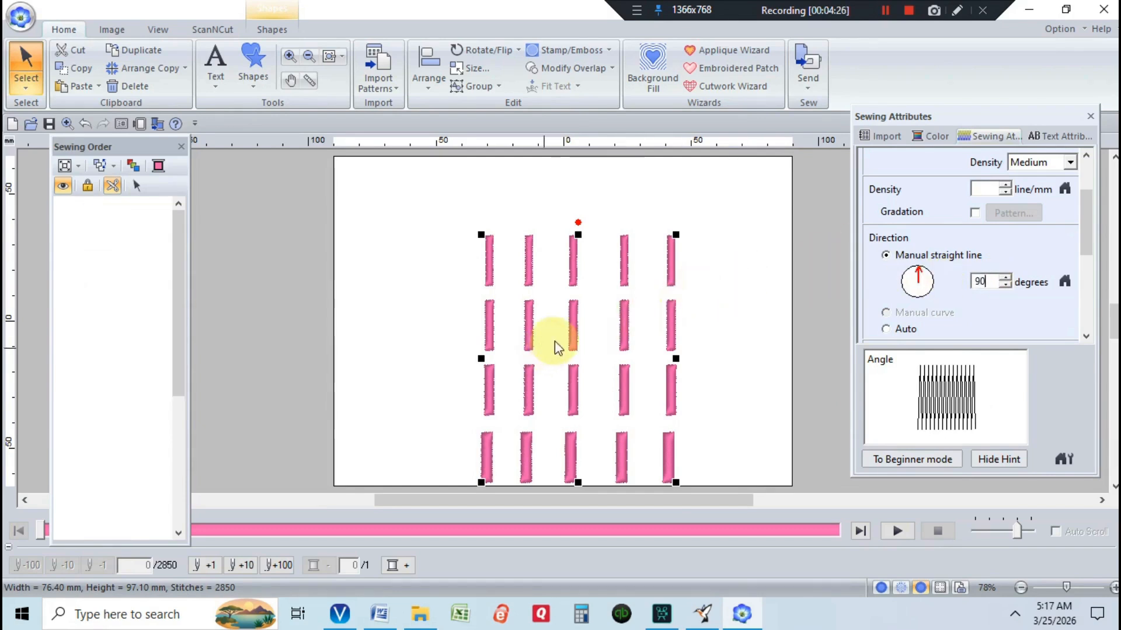
{"action": "left_click_drag", "start_coordinate": [570, 334], "coordinate": [570, 316]}
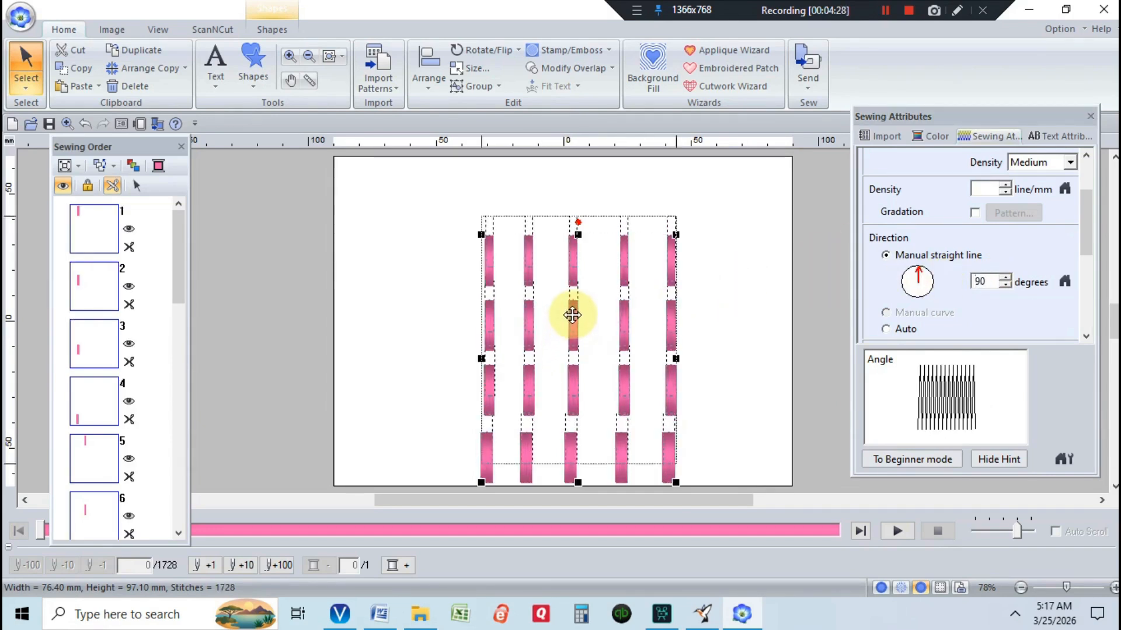
{"action": "left_click", "coordinate": [455, 264]}
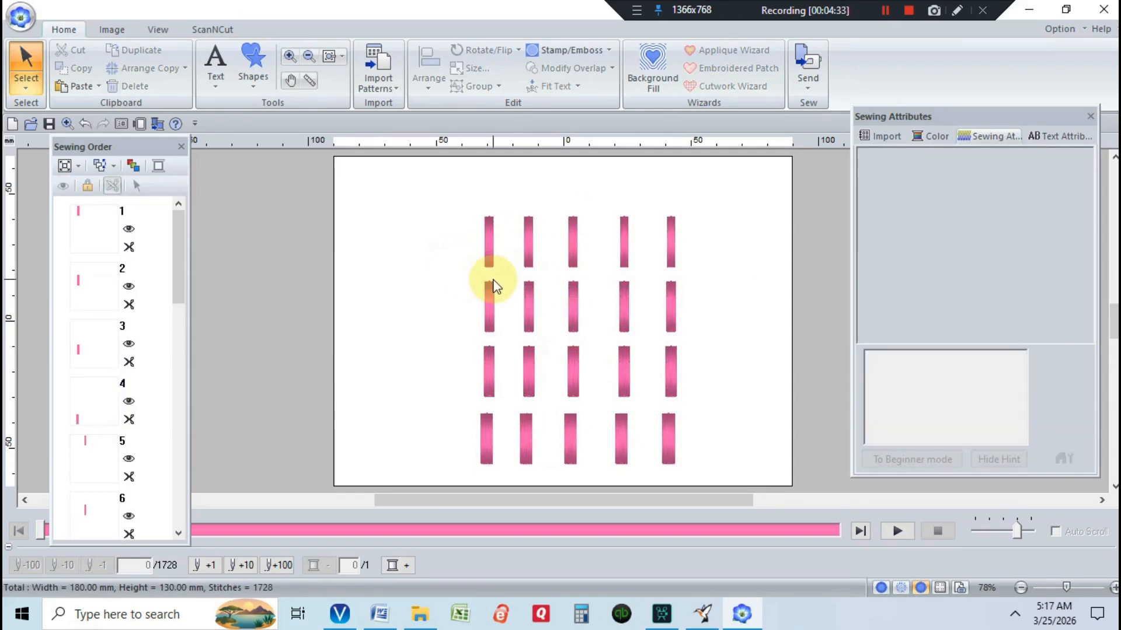
Add a small-text label "3.0" to the left of the first row of bars
{"action": "left_click", "coordinate": [208, 74]}
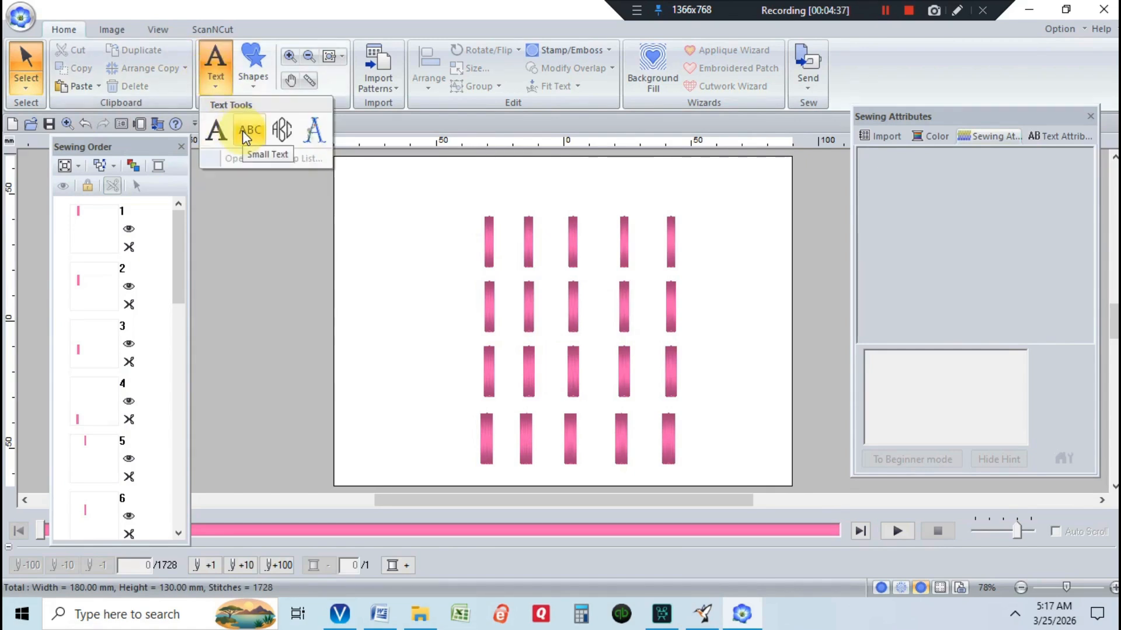
{"action": "left_click", "coordinate": [246, 134]}
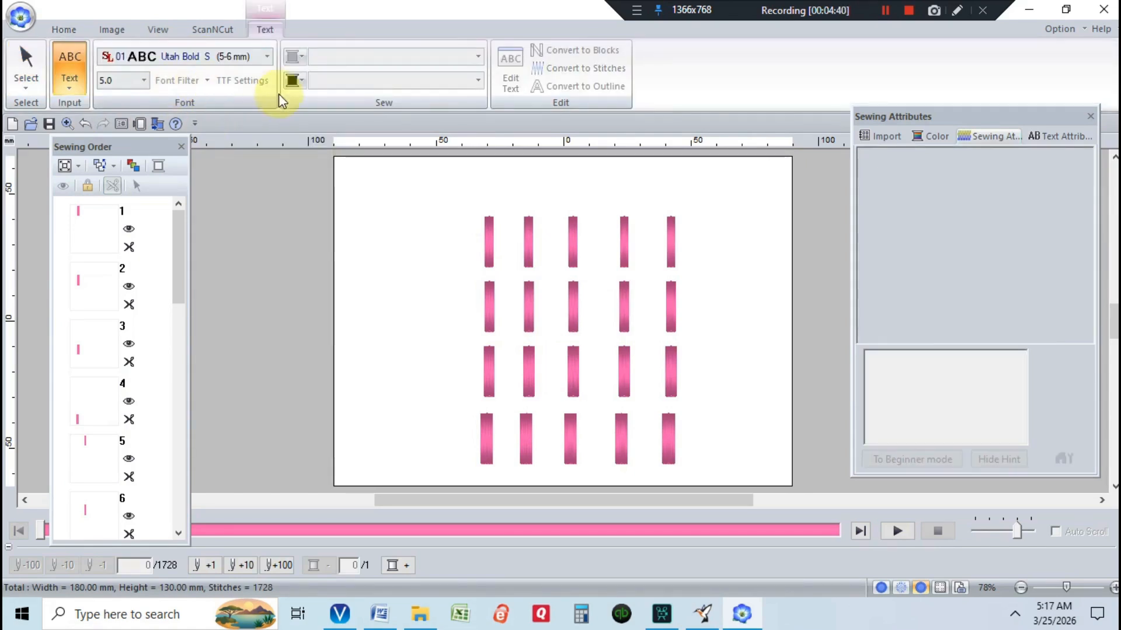
{"action": "left_click", "coordinate": [435, 248]}
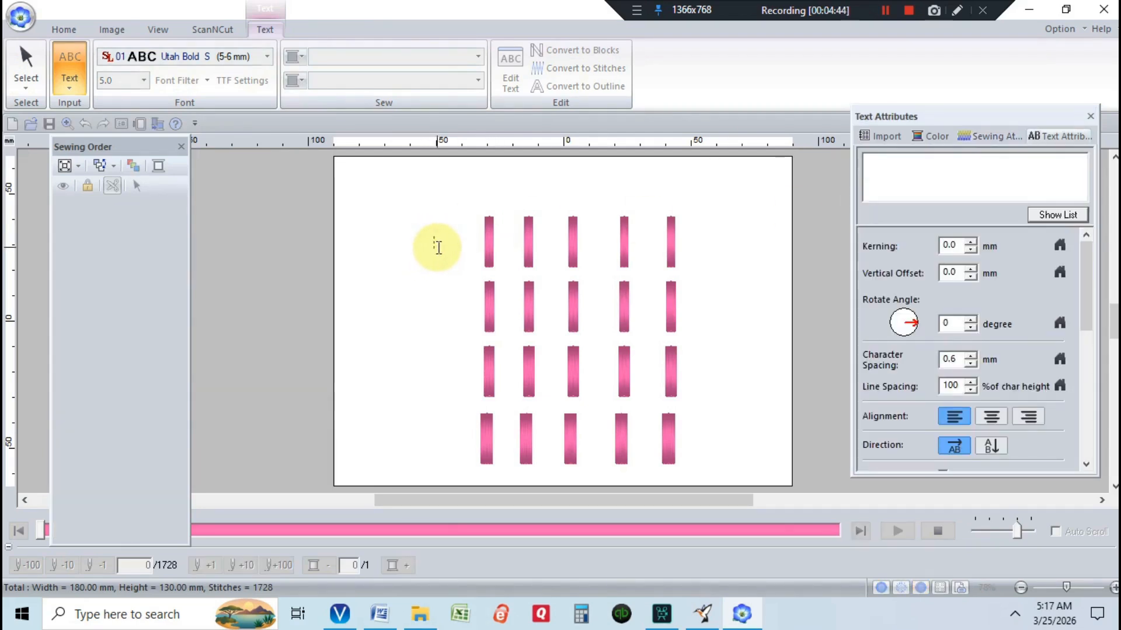
{"action": "type", "text": "3"}
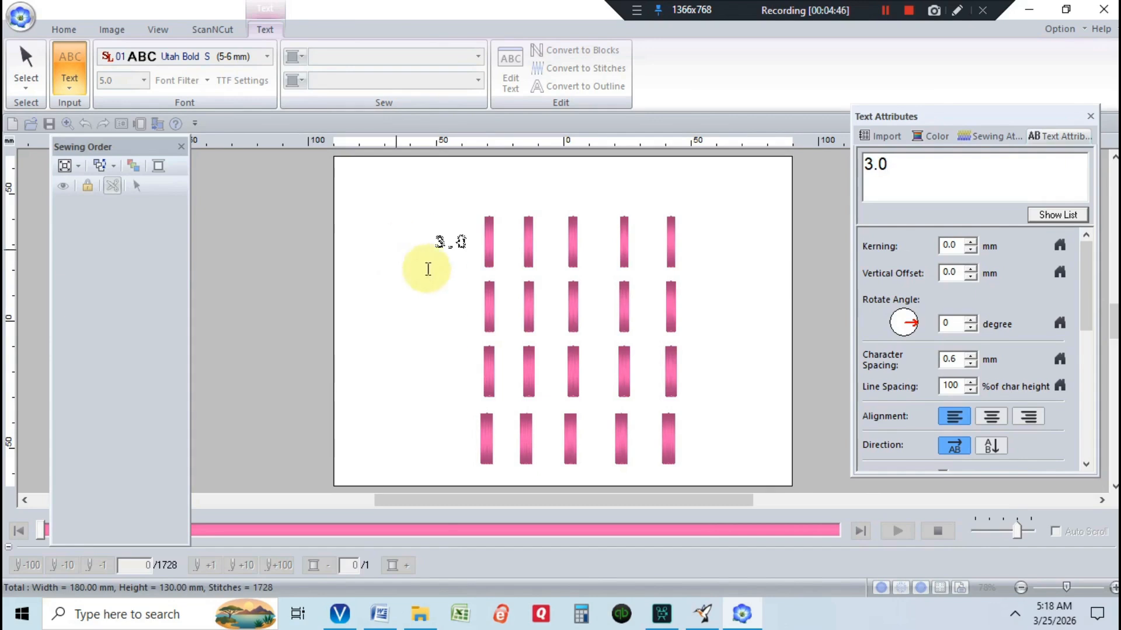
{"action": "key", "text": "Return"}
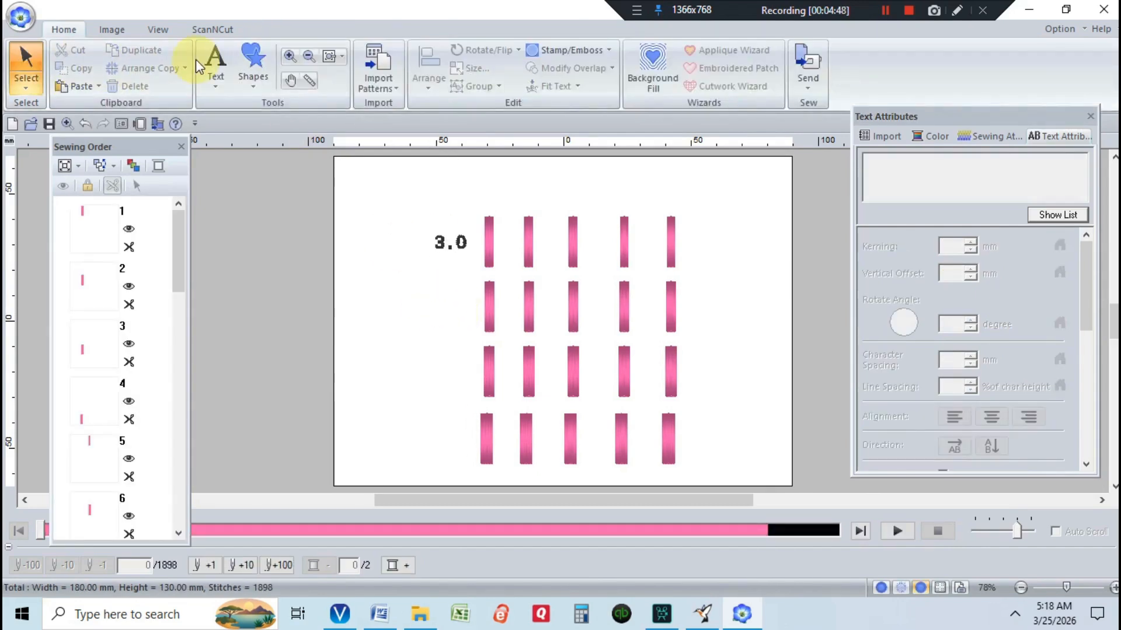
Add a small-text label "3.5" to the left of the second row of bars
{"action": "left_click", "coordinate": [223, 63]}
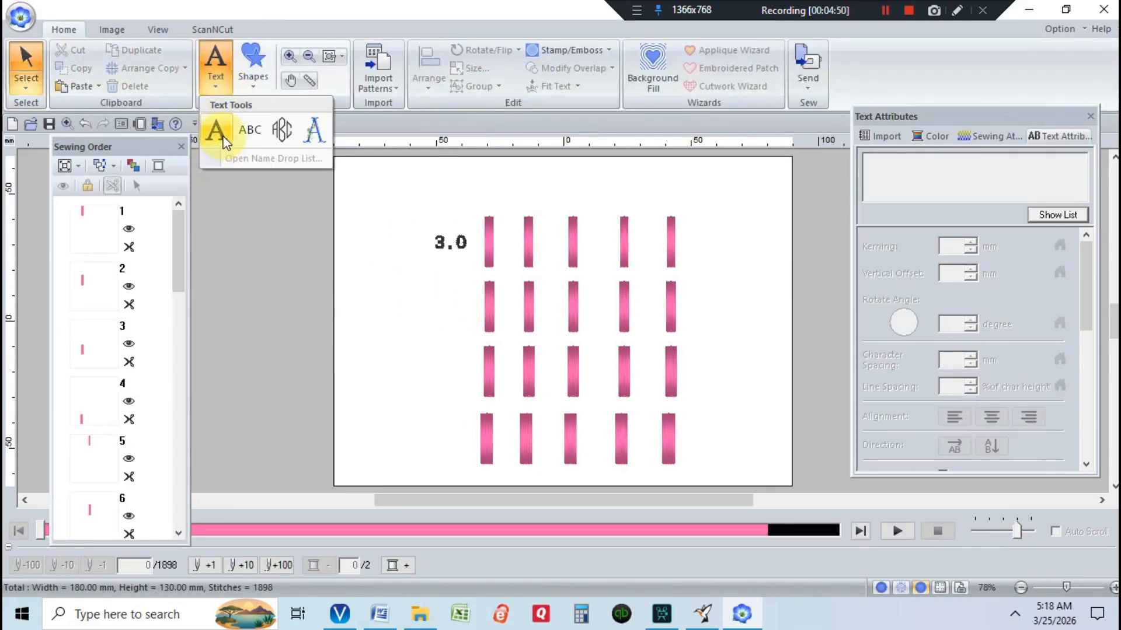
{"action": "left_click", "coordinate": [250, 130]}
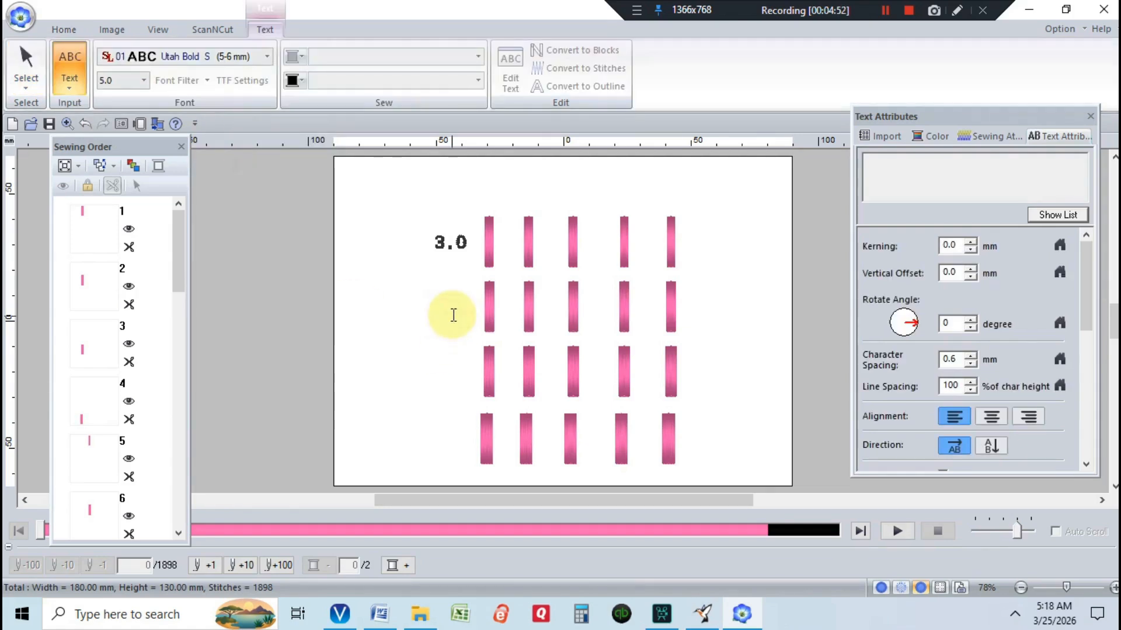
{"action": "left_click", "coordinate": [450, 311]}
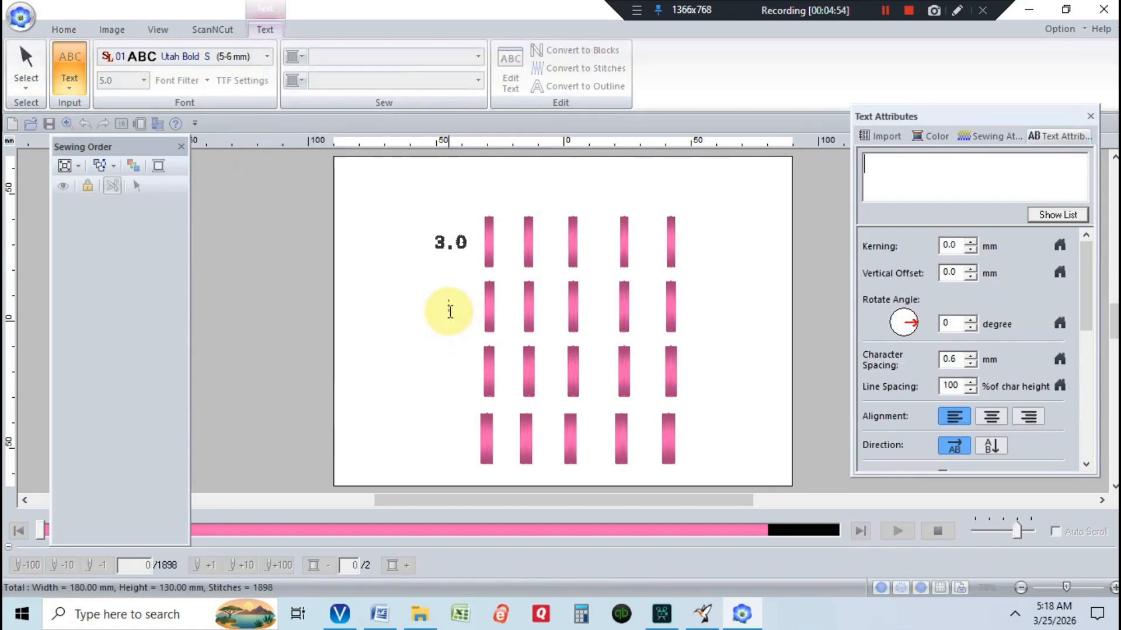
{"action": "type", "text": "3.5"}
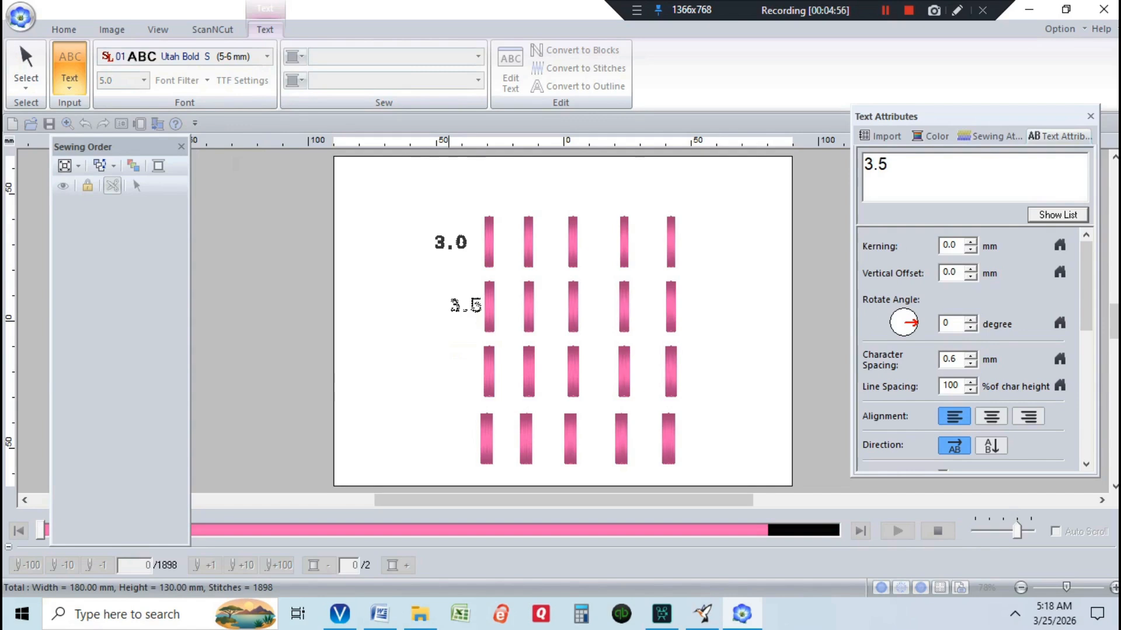
{"action": "left_click", "coordinate": [446, 313]}
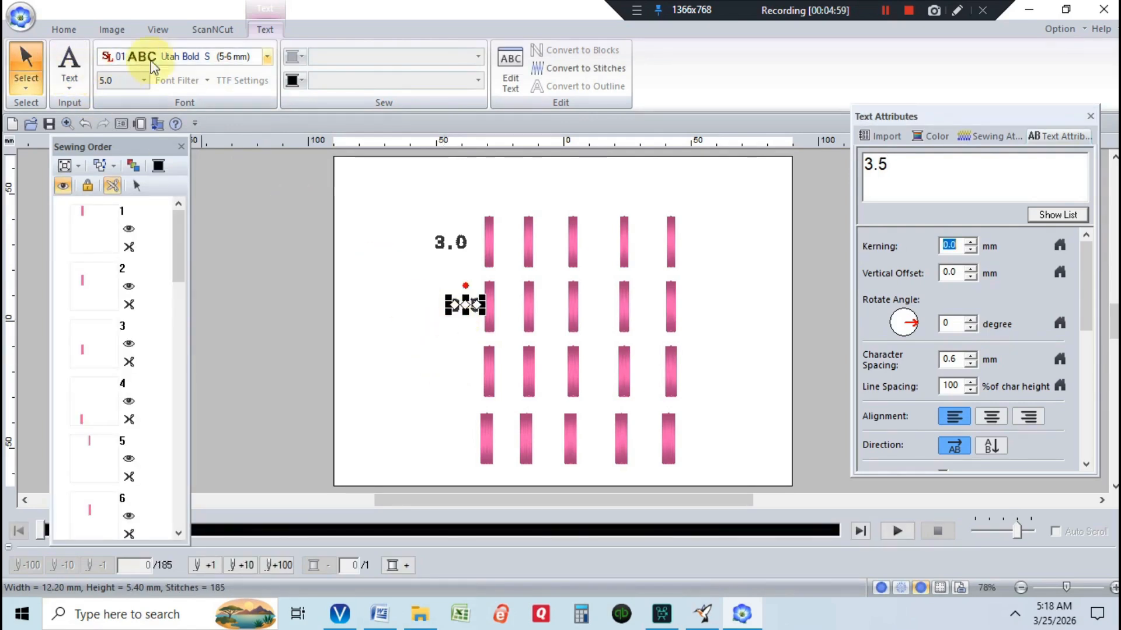
Add a small-text label "4.0" to the left of the third row of bars
{"action": "left_click", "coordinate": [70, 87]}
{"action": "left_click", "coordinate": [99, 131]}
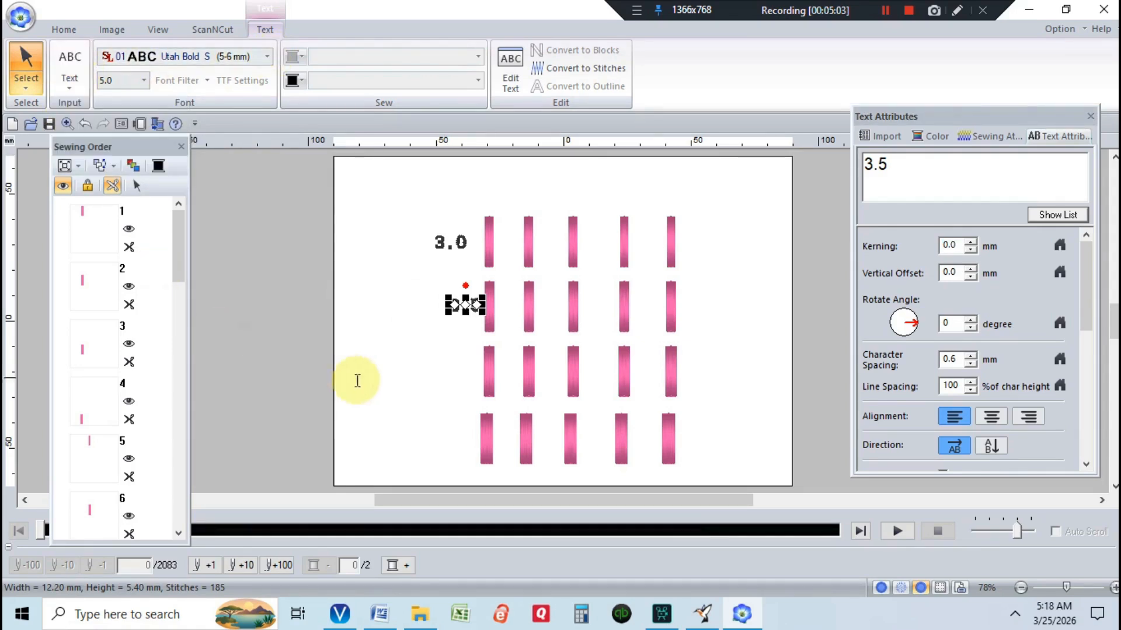
{"action": "left_click", "coordinate": [434, 373]}
{"action": "type", "text": "4"}
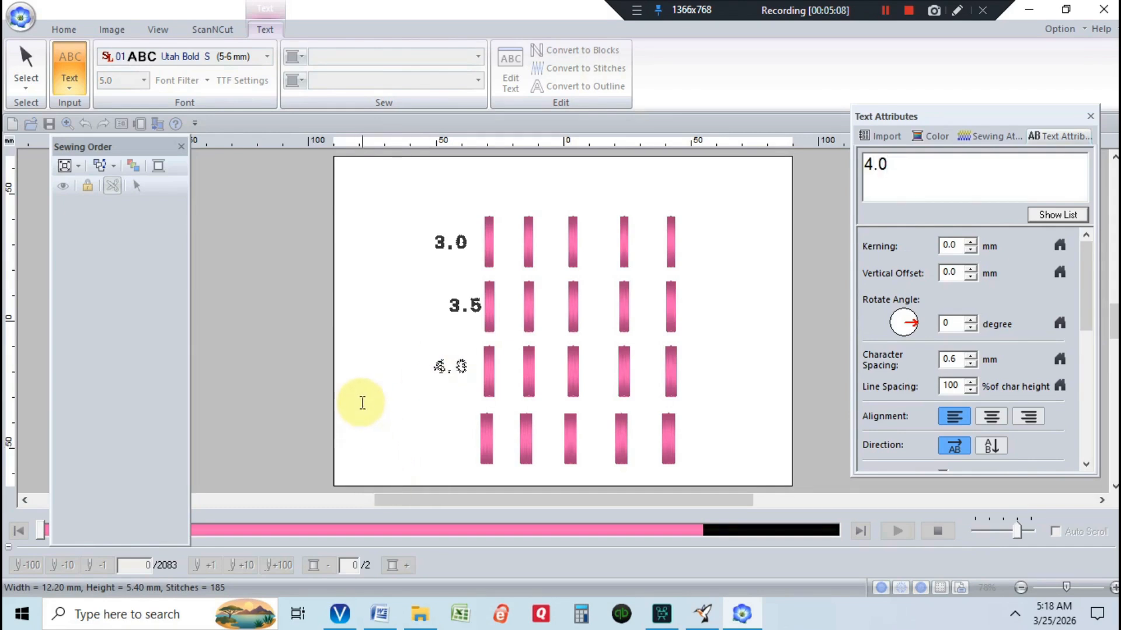
{"action": "key", "text": "Return"}
Add a small-text label "4.5" to the left of the fourth row of bars
{"action": "left_click", "coordinate": [26, 74]}
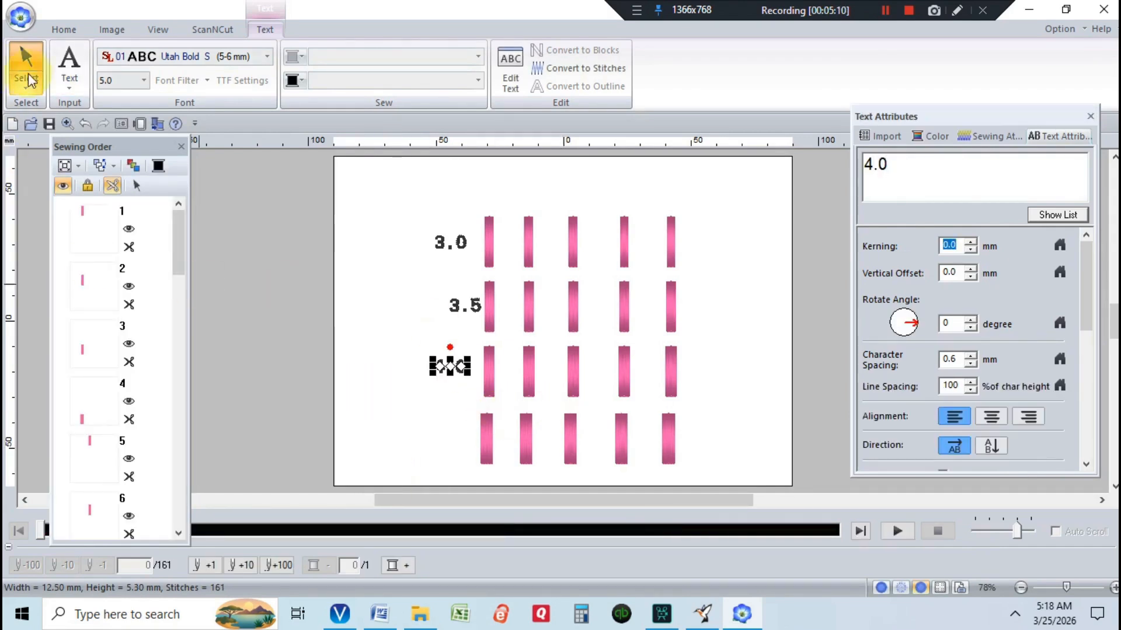
{"action": "left_click", "coordinate": [70, 78]}
{"action": "left_click", "coordinate": [103, 129]}
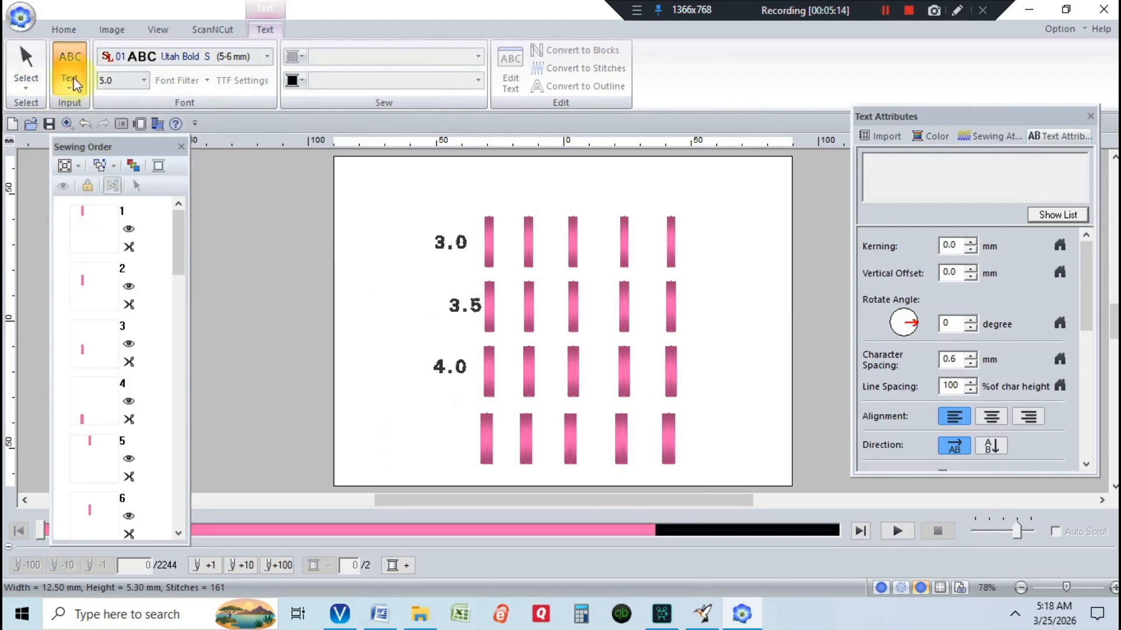
{"action": "left_click", "coordinate": [432, 438]}
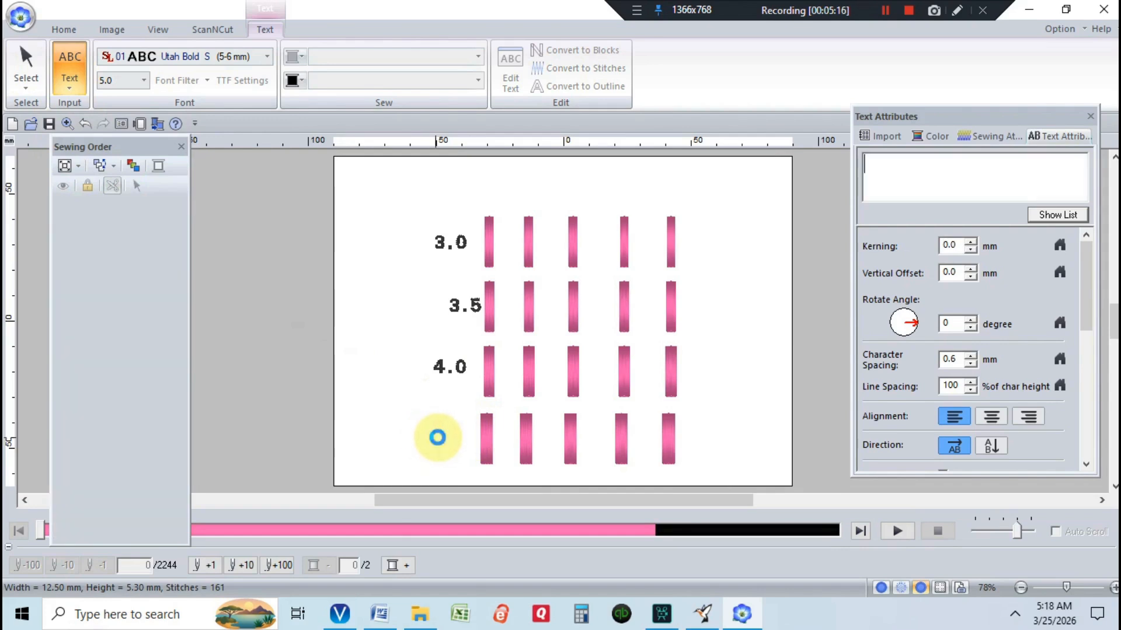
{"action": "type", "text": "4.5"}
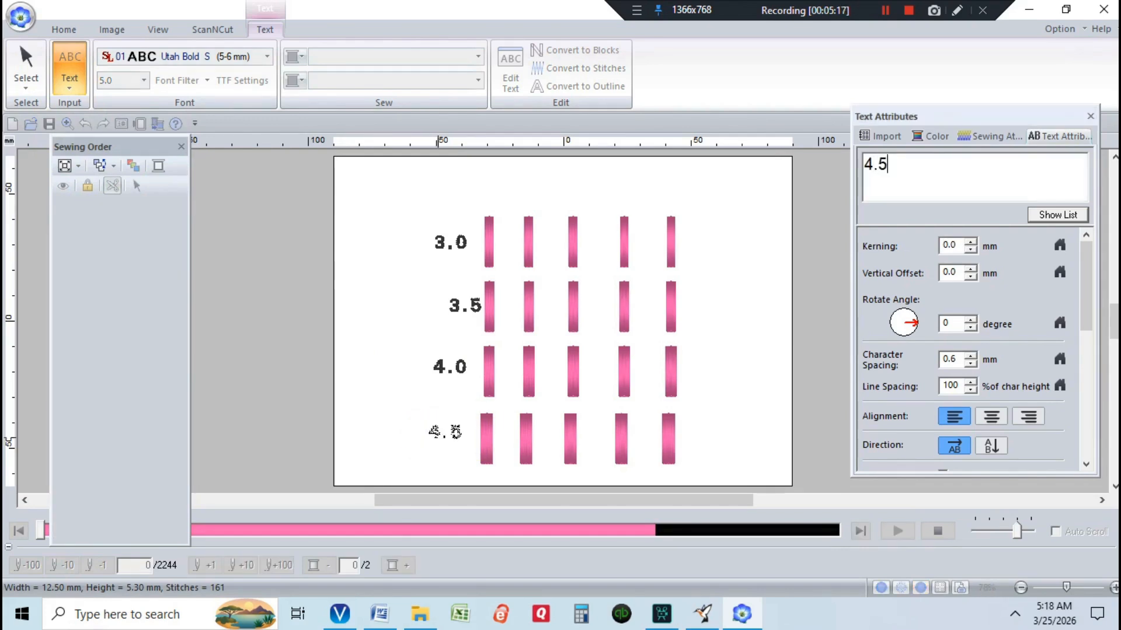
{"action": "key", "text": "Return"}
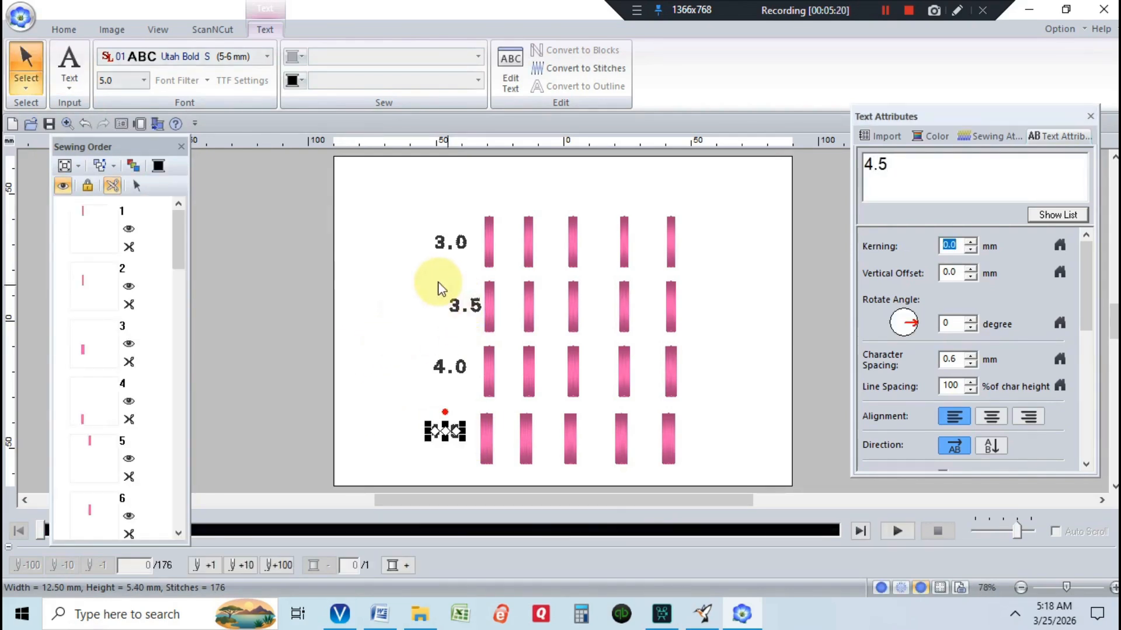
Move the "3.5" row label slightly left to line up with the other row labels
{"action": "left_click_drag", "start_coordinate": [437, 283], "coordinate": [484, 324]}
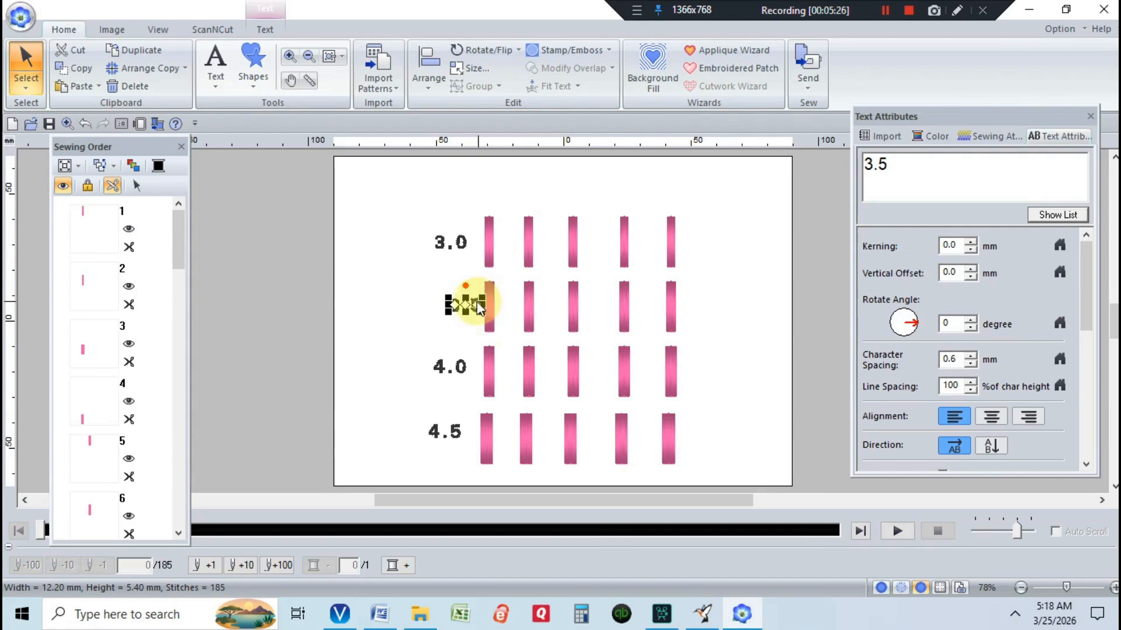
{"action": "left_click", "coordinate": [473, 303]}
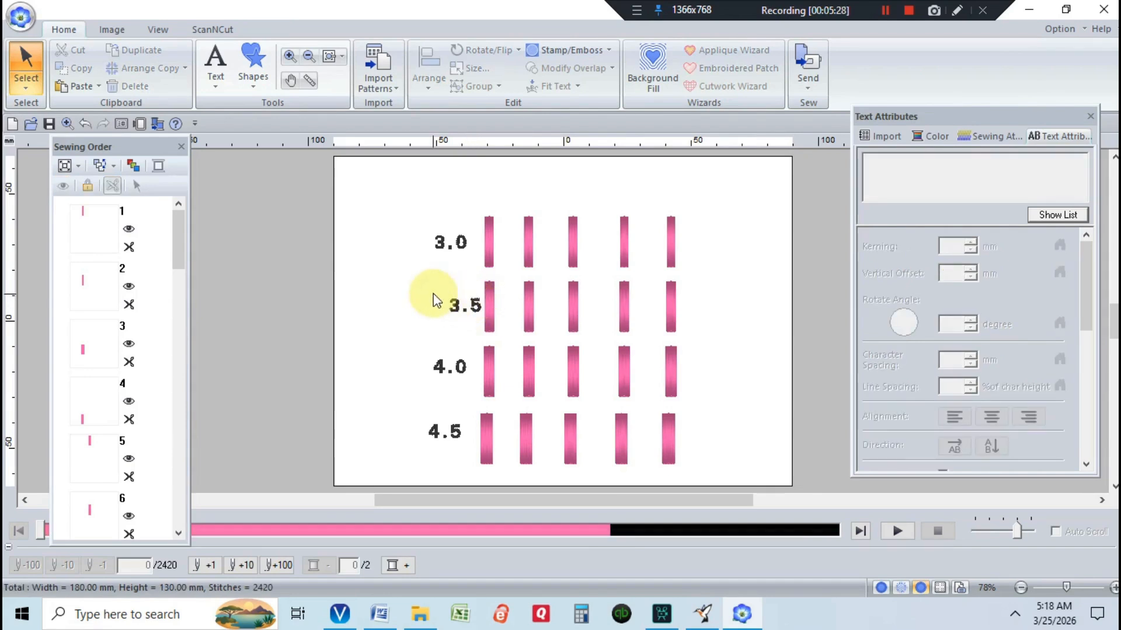
{"action": "mouse_move", "coordinate": [433, 294]}
{"action": "left_mouse_down"}
{"action": "mouse_move", "coordinate": [481, 320]}
{"action": "mouse_move", "coordinate": [441, 308]}
{"action": "left_mouse_up"}
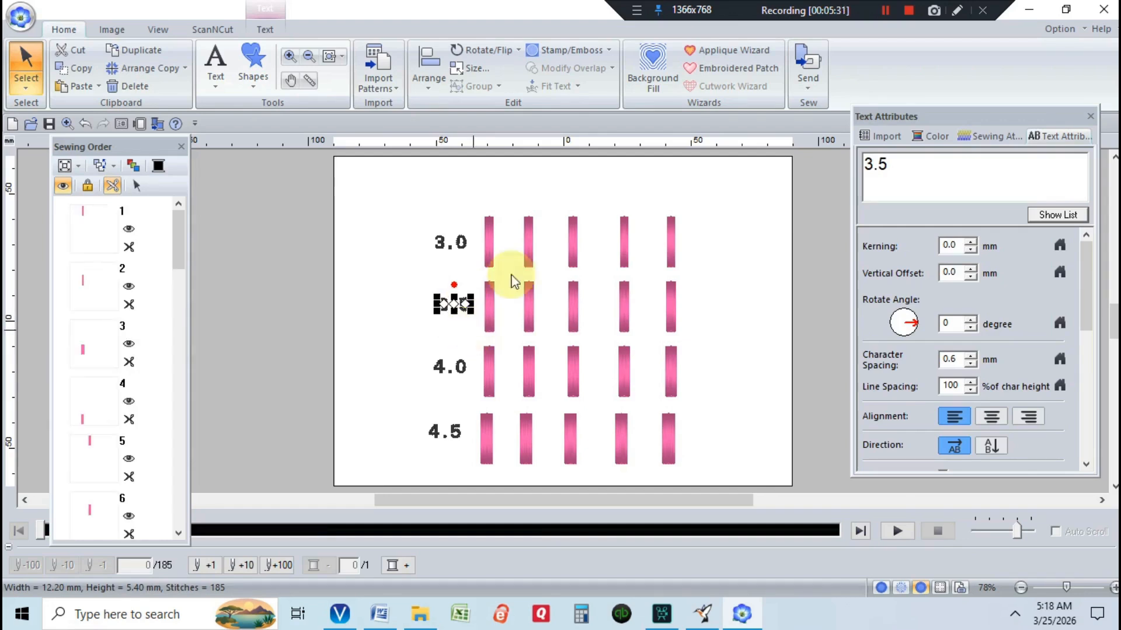
{"action": "left_click", "coordinate": [525, 178]}
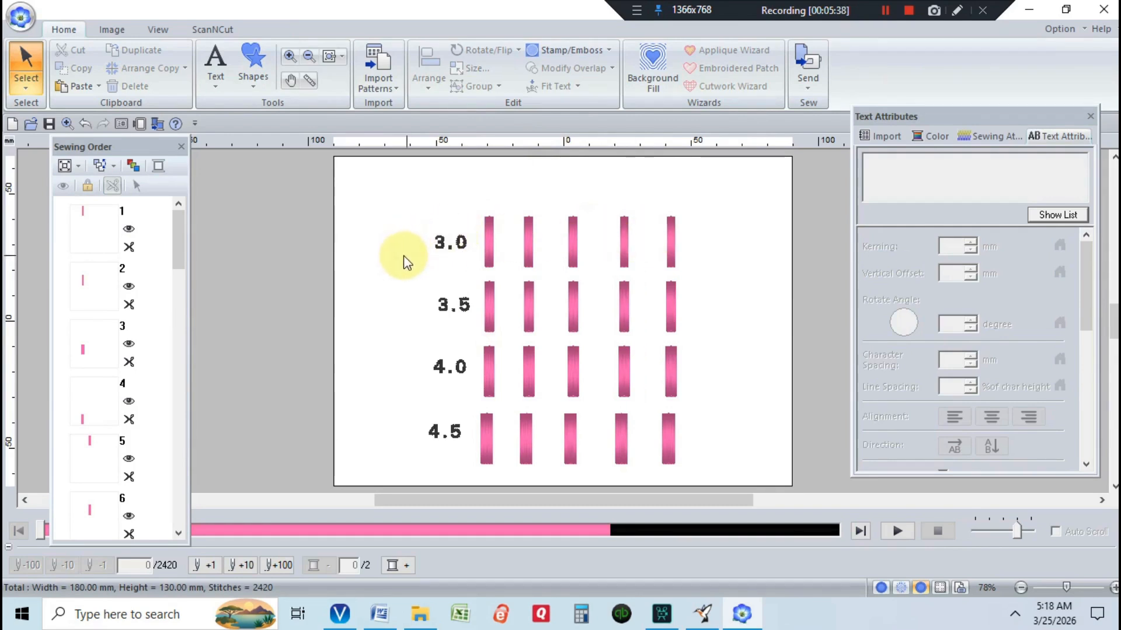
Add a small-text label "3.5" above the first column of bars
{"action": "left_click", "coordinate": [218, 81]}
{"action": "left_click", "coordinate": [245, 133]}
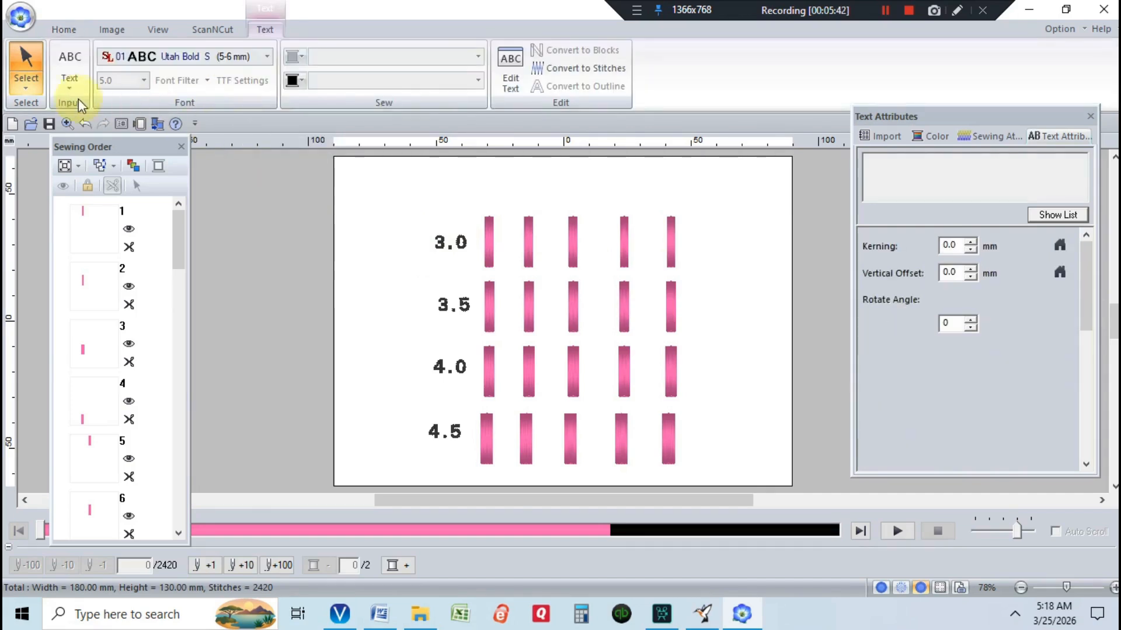
{"action": "left_click", "coordinate": [484, 194]}
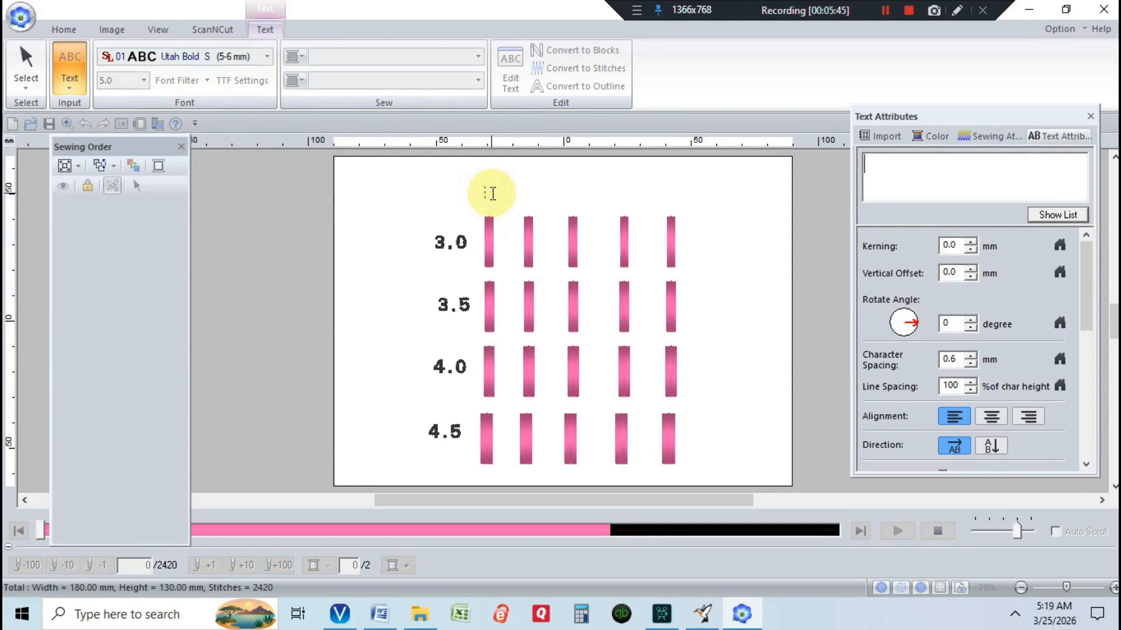
{"action": "type", "text": "3.5"}
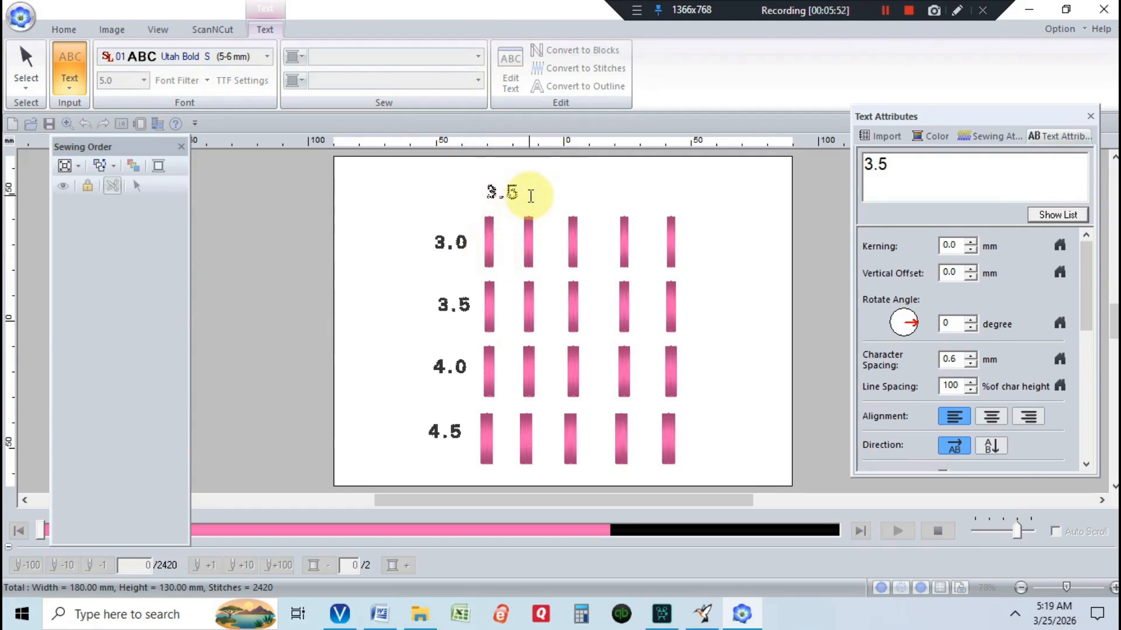
Reduce the column label's character spacing to 0.5 mm
{"action": "left_click", "coordinate": [971, 366]}
{"action": "left_click", "coordinate": [970, 363]}
{"action": "left_click", "coordinate": [969, 363]}
{"action": "left_click", "coordinate": [968, 363]}
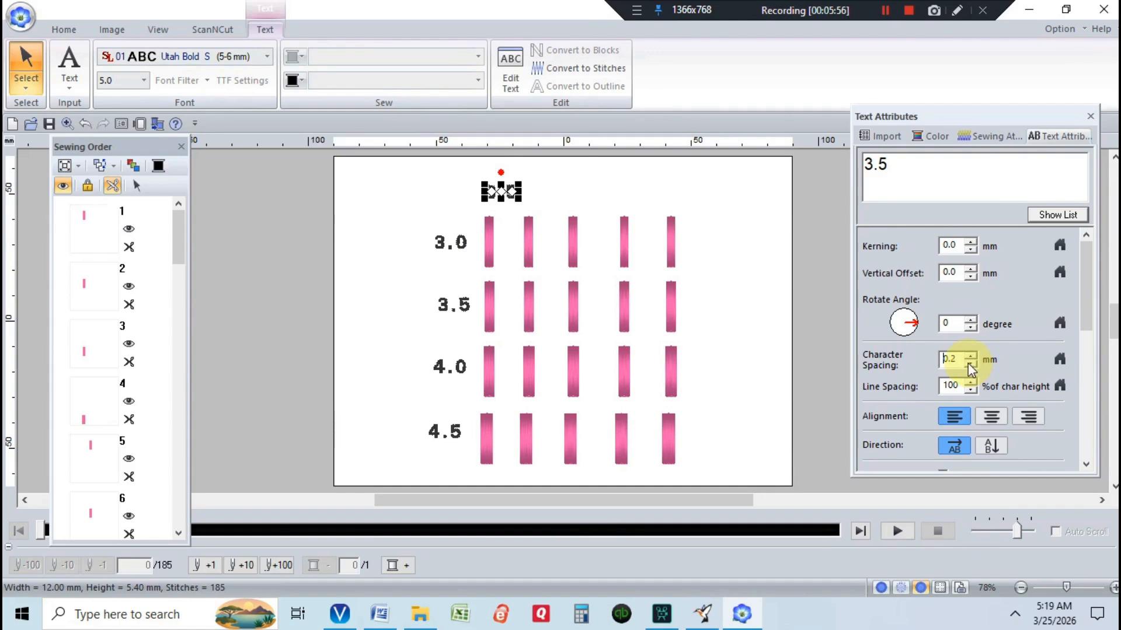
{"action": "left_click", "coordinate": [613, 168]}
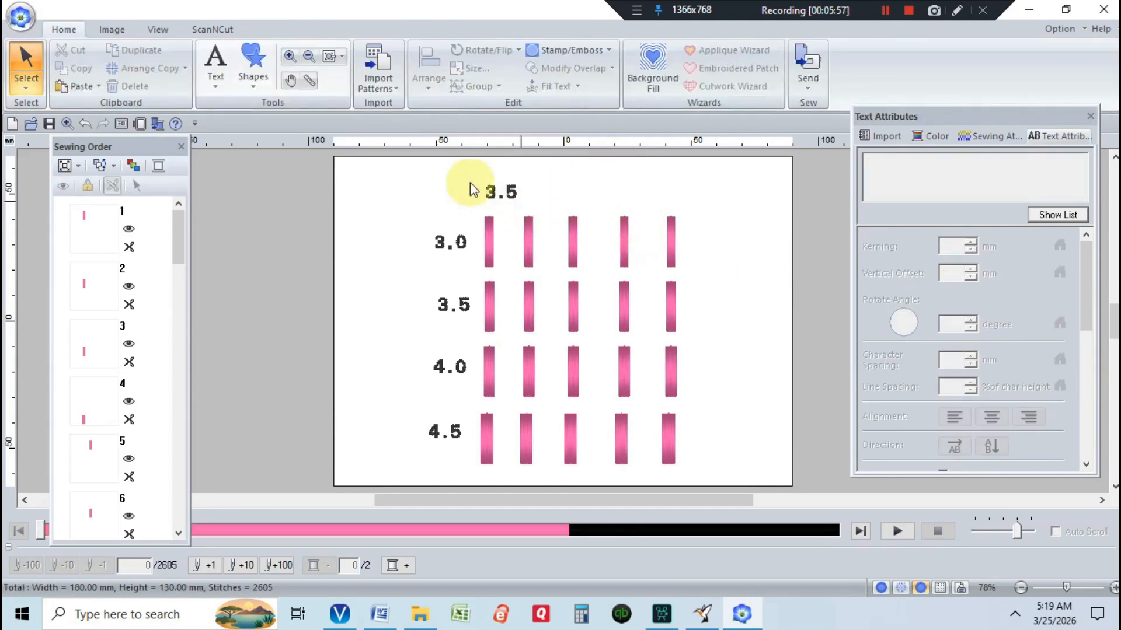
Move the "3.5" column label left to sit above the first column
{"action": "left_click", "coordinate": [509, 194]}
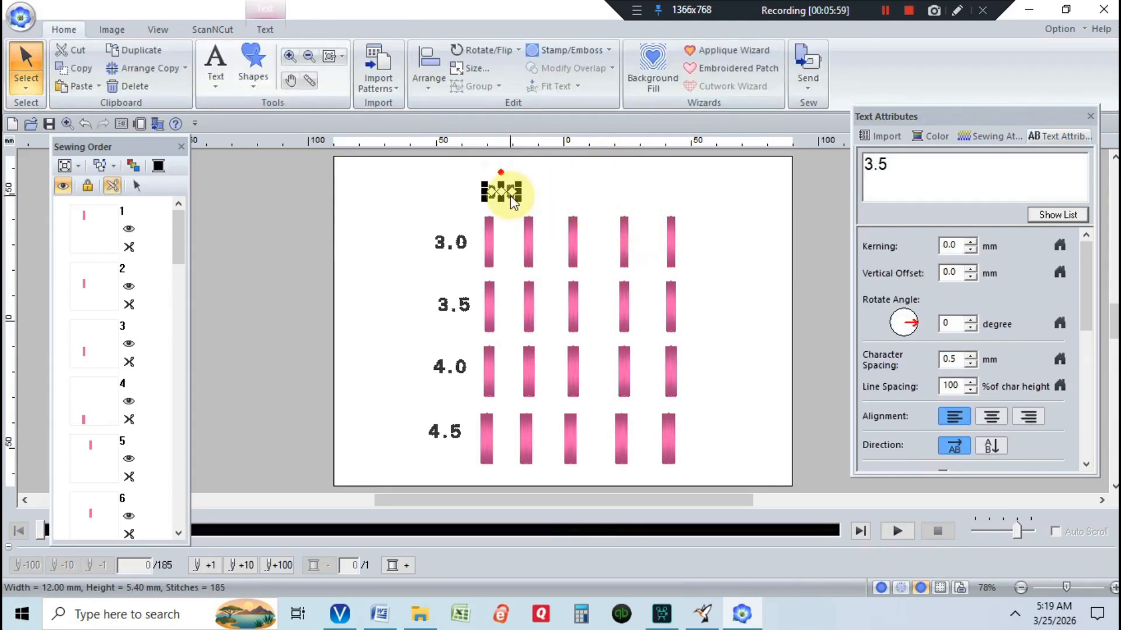
{"action": "left_click_drag", "start_coordinate": [510, 198], "coordinate": [493, 199]}
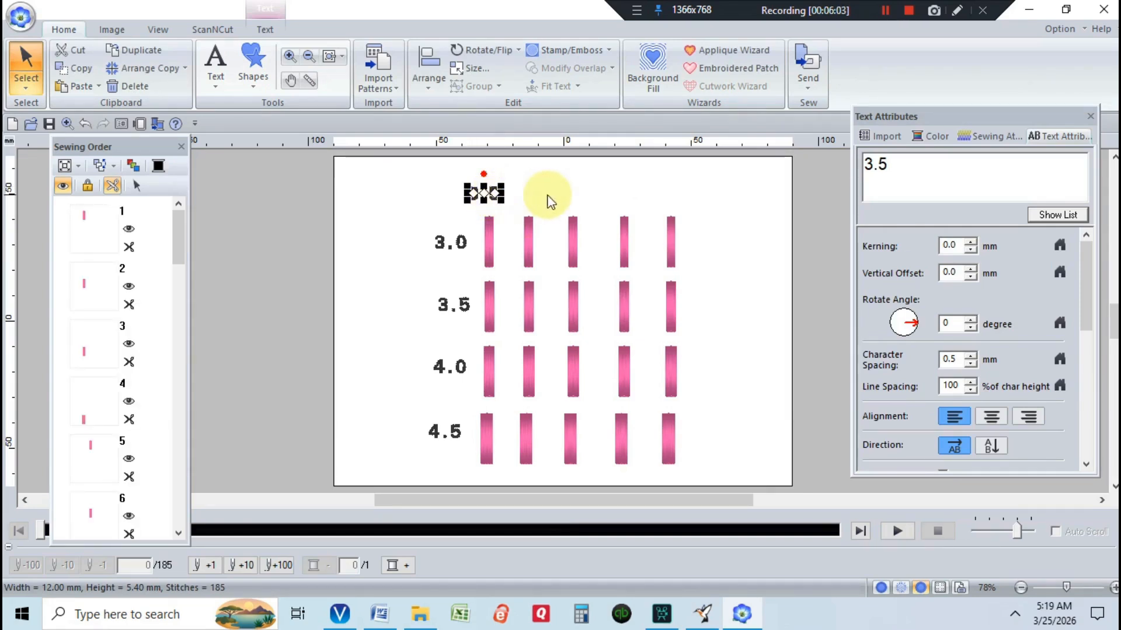
{"action": "left_click", "coordinate": [521, 202]}
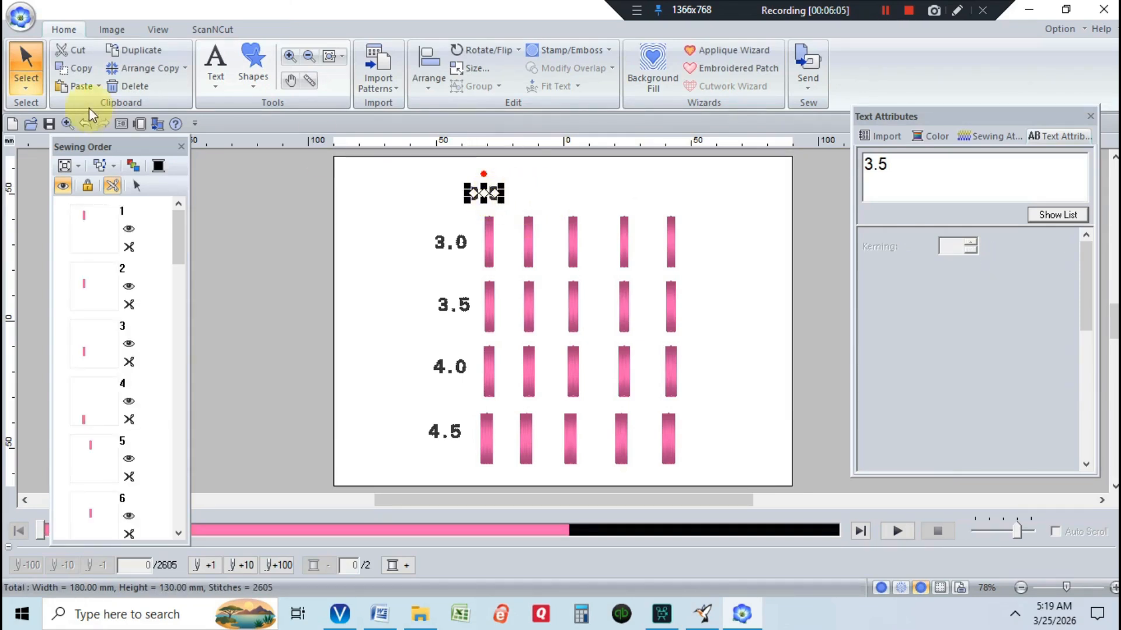
Add a small-text label "4.0" above the second column of bars
{"action": "left_click", "coordinate": [218, 71]}
{"action": "left_click", "coordinate": [250, 130]}
{"action": "left_click", "coordinate": [516, 188]}
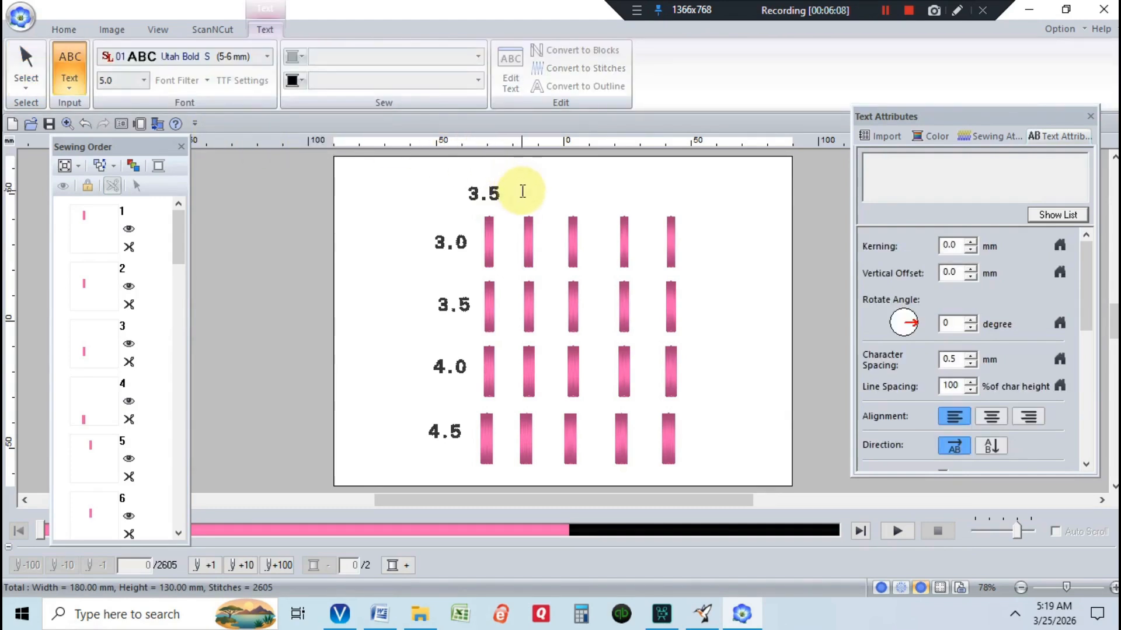
{"action": "type", "text": "4"}
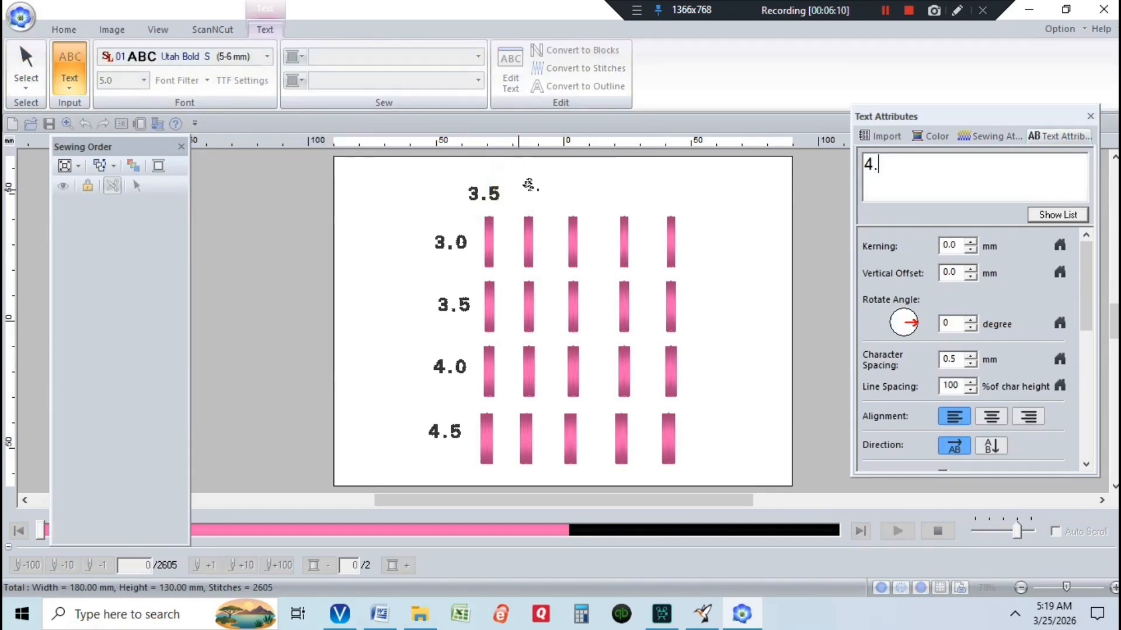
{"action": "type", "text": ".0"}
{"action": "left_click", "coordinate": [512, 185]}
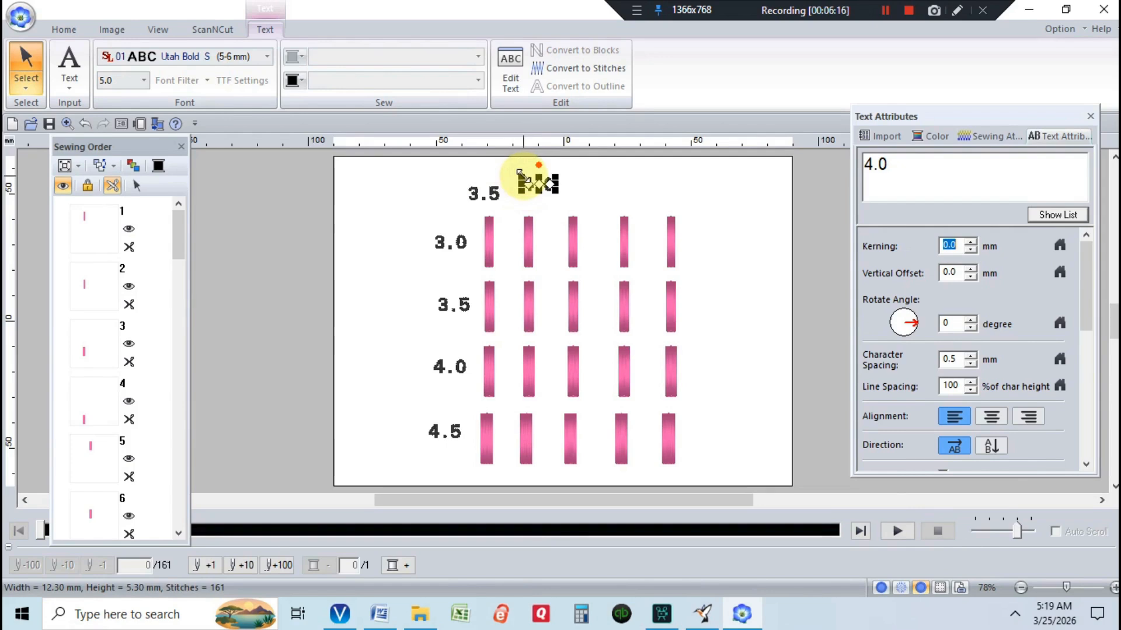
Move the "4.0" column label down beside the "3.5" label
{"action": "left_click_drag", "start_coordinate": [529, 180], "coordinate": [513, 188]}
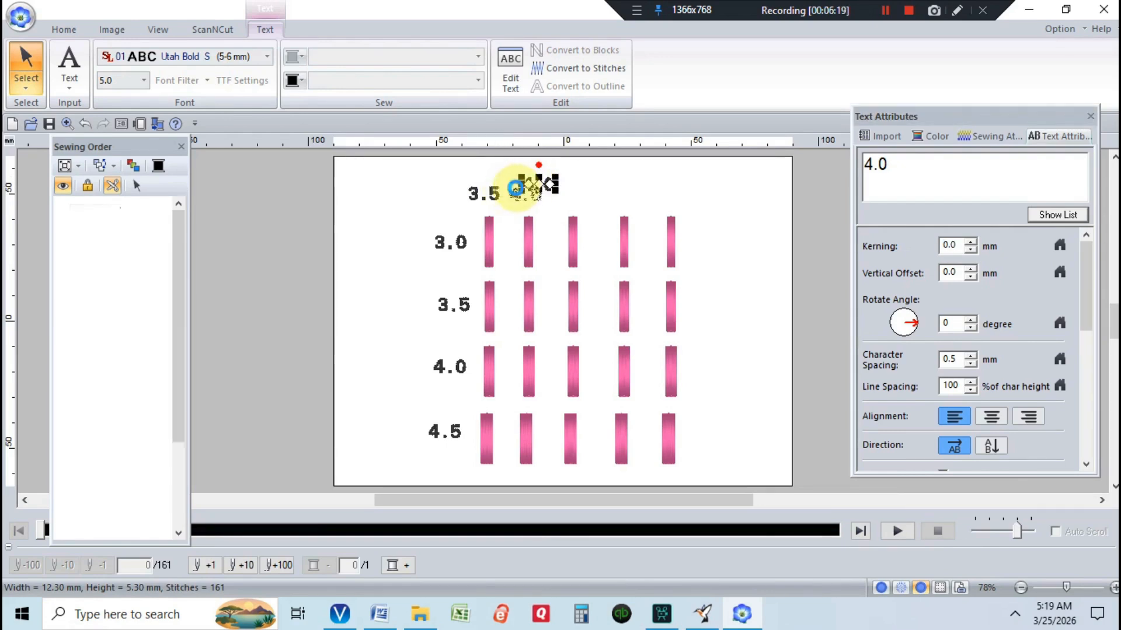
{"action": "left_click", "coordinate": [569, 188]}
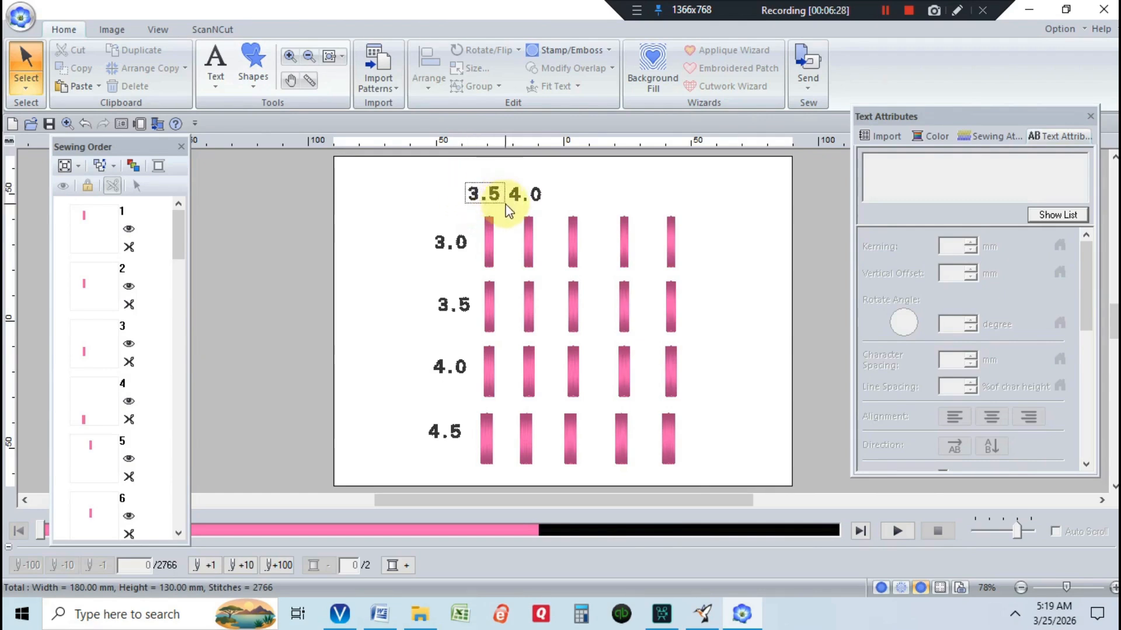
Line up the "3.5" and "4.0" column labels at the same height above the first two columns
{"action": "left_click", "coordinate": [491, 196]}
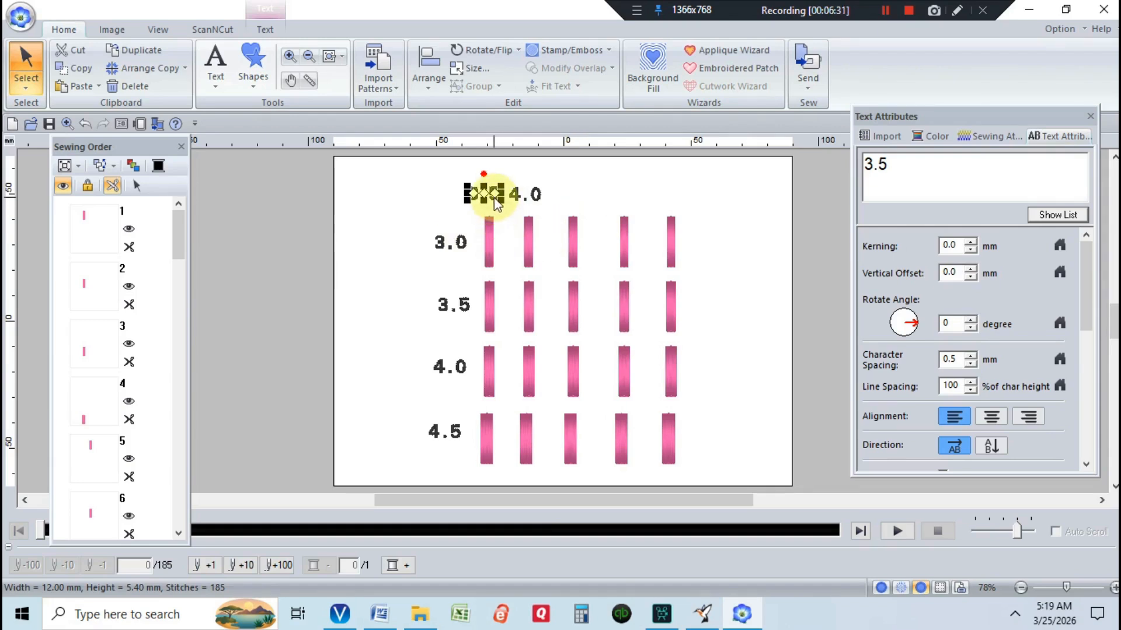
{"action": "left_click_drag", "start_coordinate": [495, 199], "coordinate": [490, 214]}
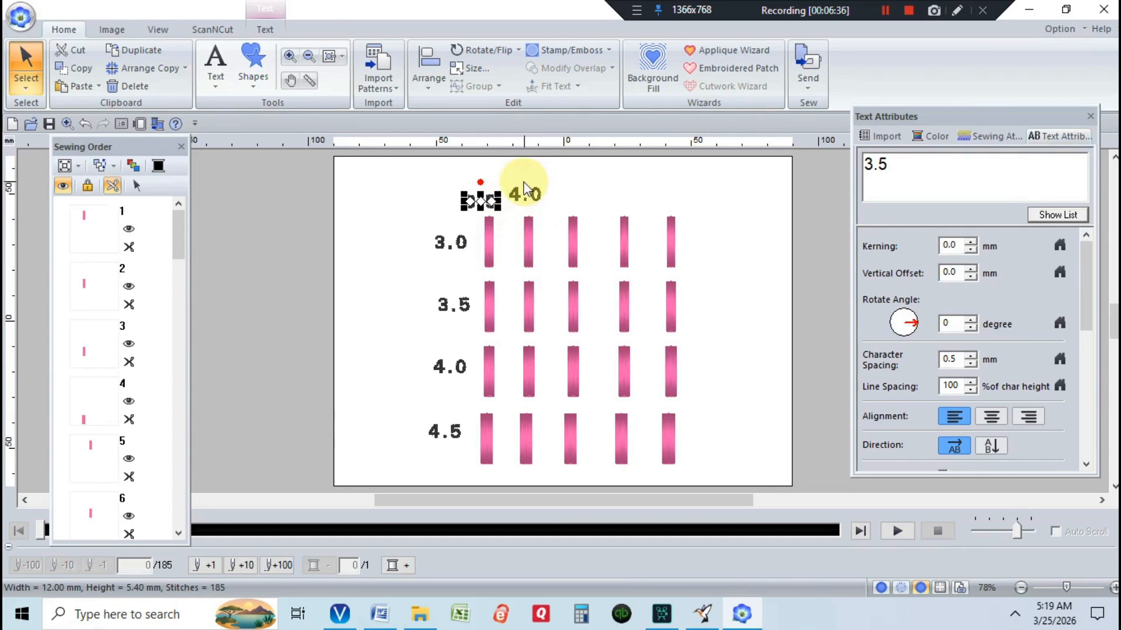
{"action": "left_click", "coordinate": [551, 198]}
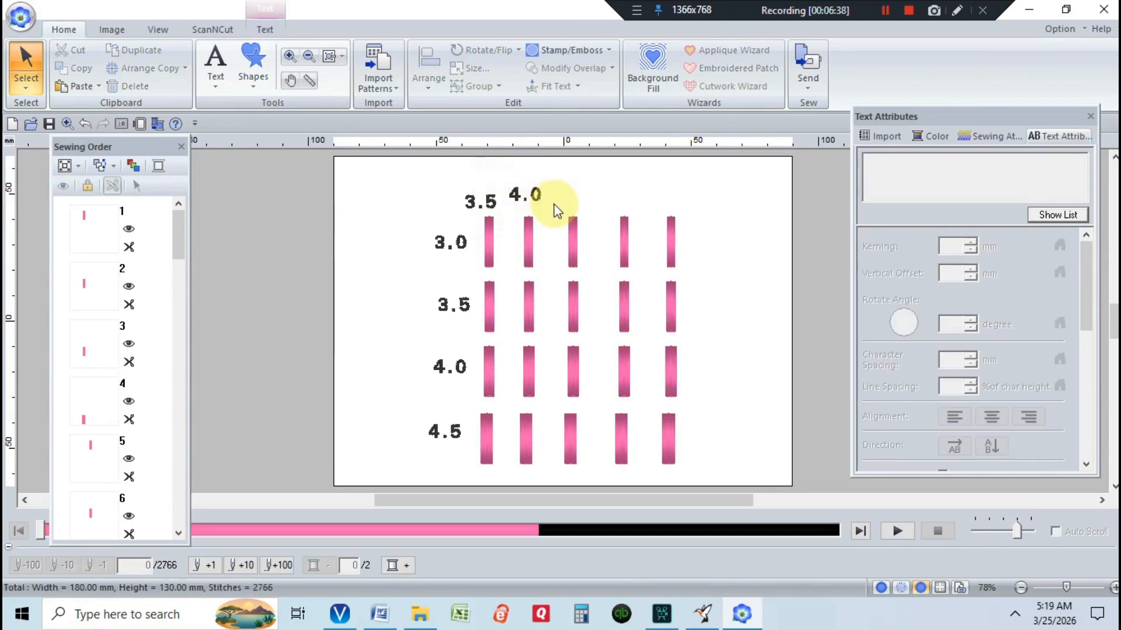
{"action": "left_click", "coordinate": [532, 196]}
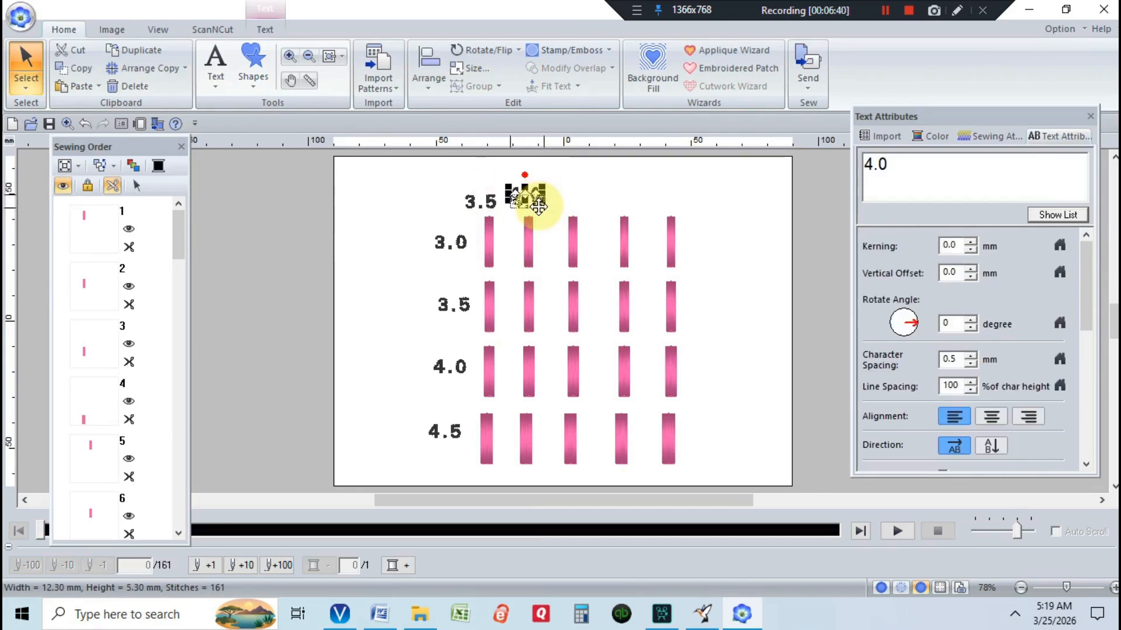
{"action": "left_click", "coordinate": [581, 170]}
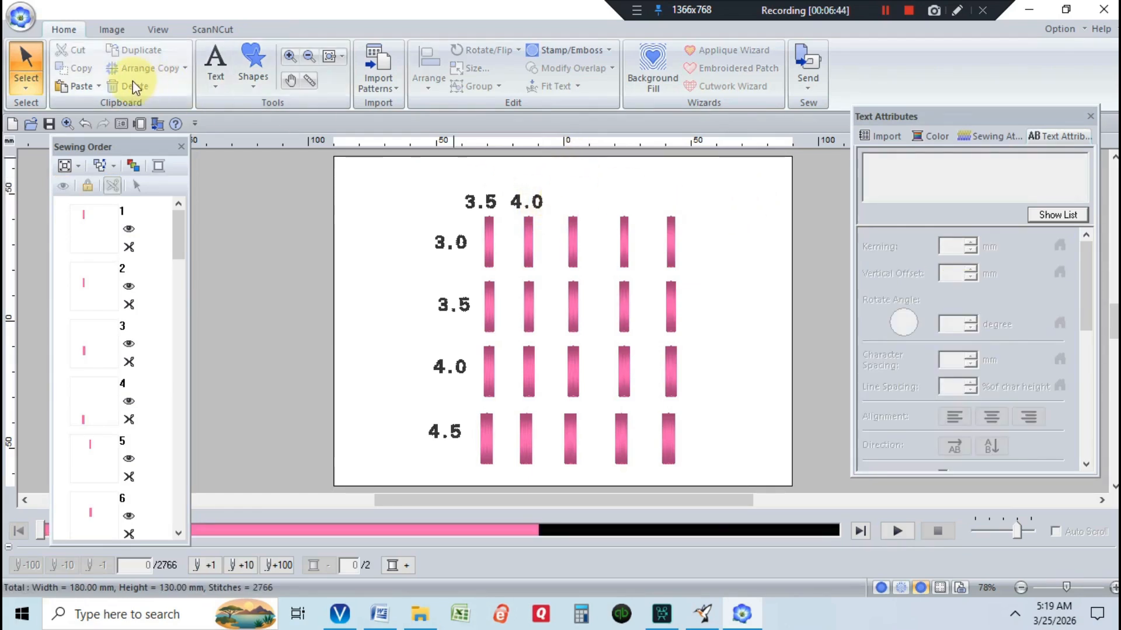
Add a "density" heading text above the column labels and position it centred over the bars
{"action": "left_click", "coordinate": [210, 69]}
{"action": "left_click", "coordinate": [250, 129]}
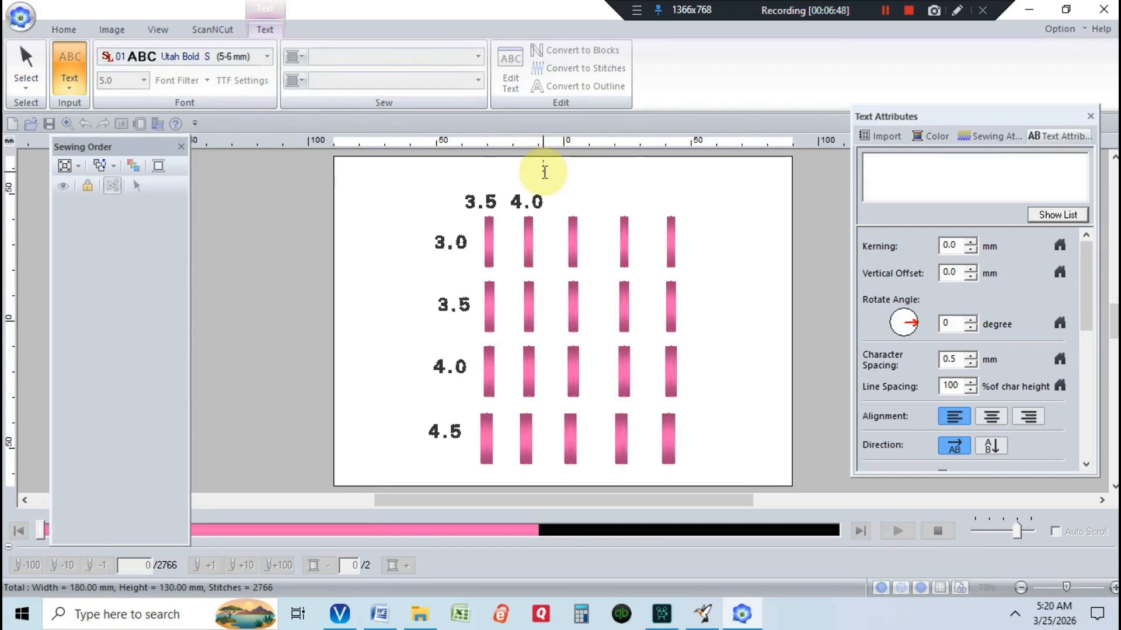
{"action": "type", "text": "de"}
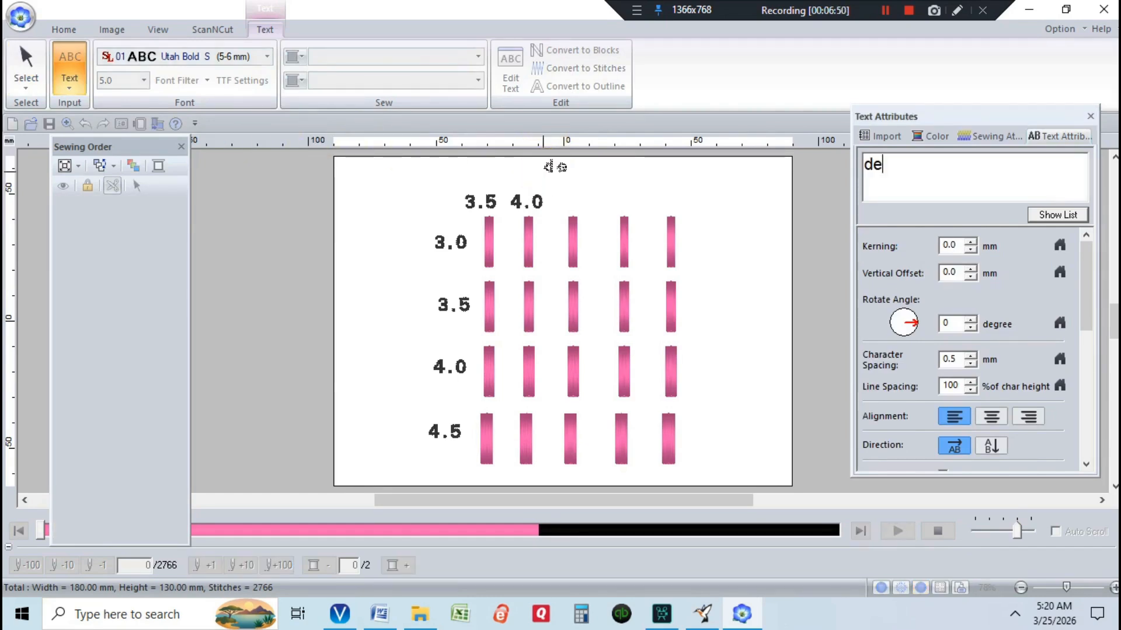
{"action": "type", "text": "nsity"}
{"action": "key", "text": "Return"}
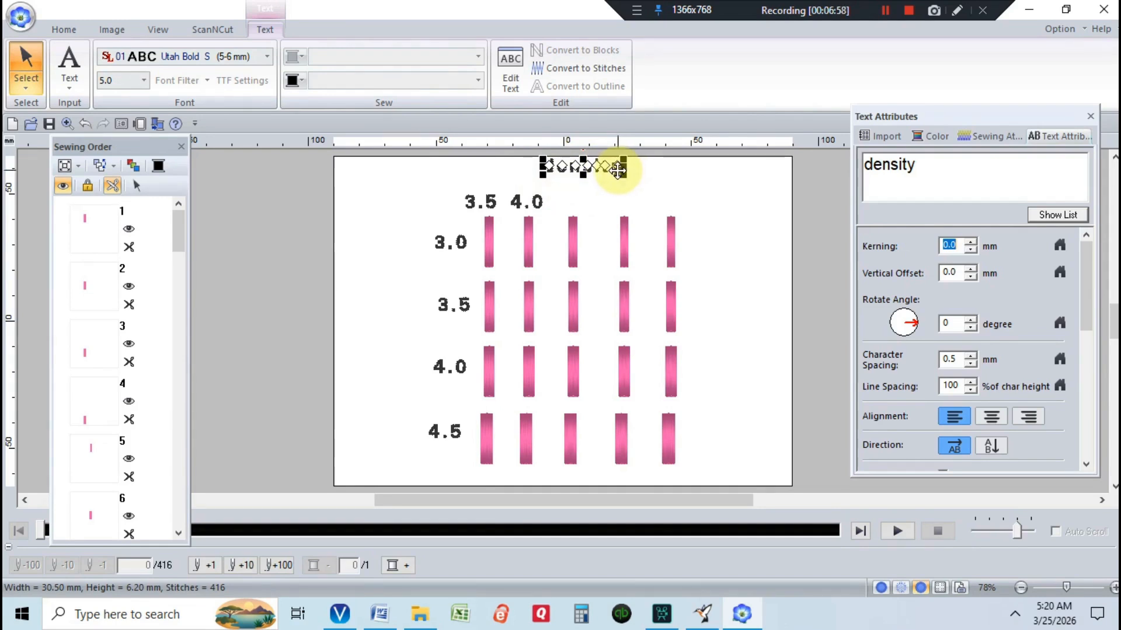
{"action": "left_click_drag", "start_coordinate": [617, 170], "coordinate": [490, 220]}
{"action": "left_click", "coordinate": [377, 241]}
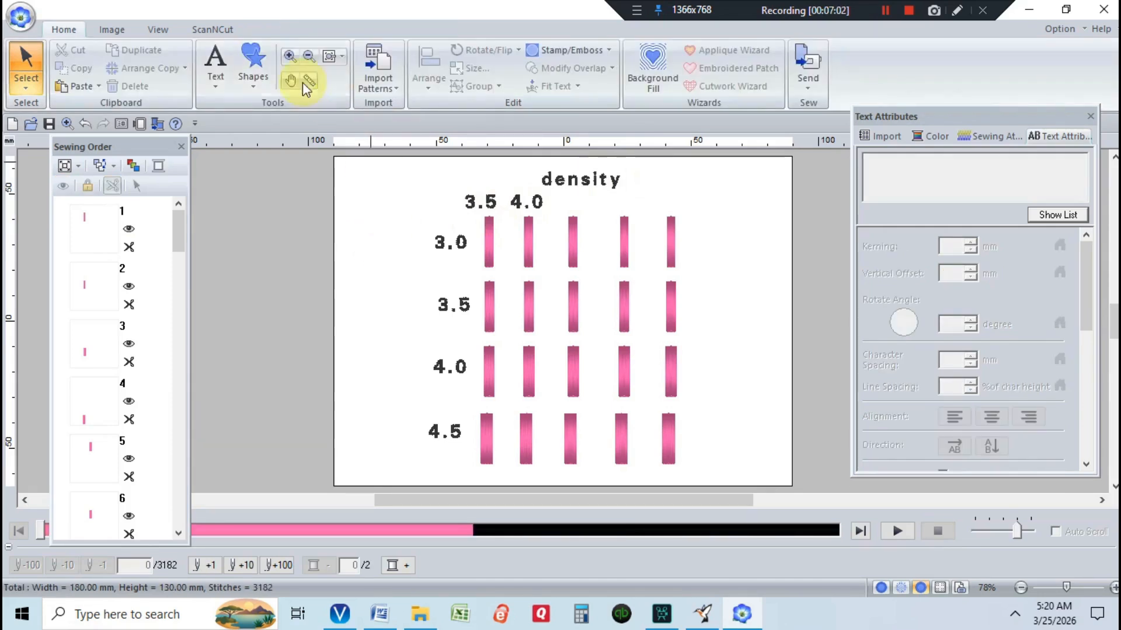
Add a text label "satin width" to the left of the row labels
{"action": "left_click", "coordinate": [219, 55]}
{"action": "left_click", "coordinate": [242, 137]}
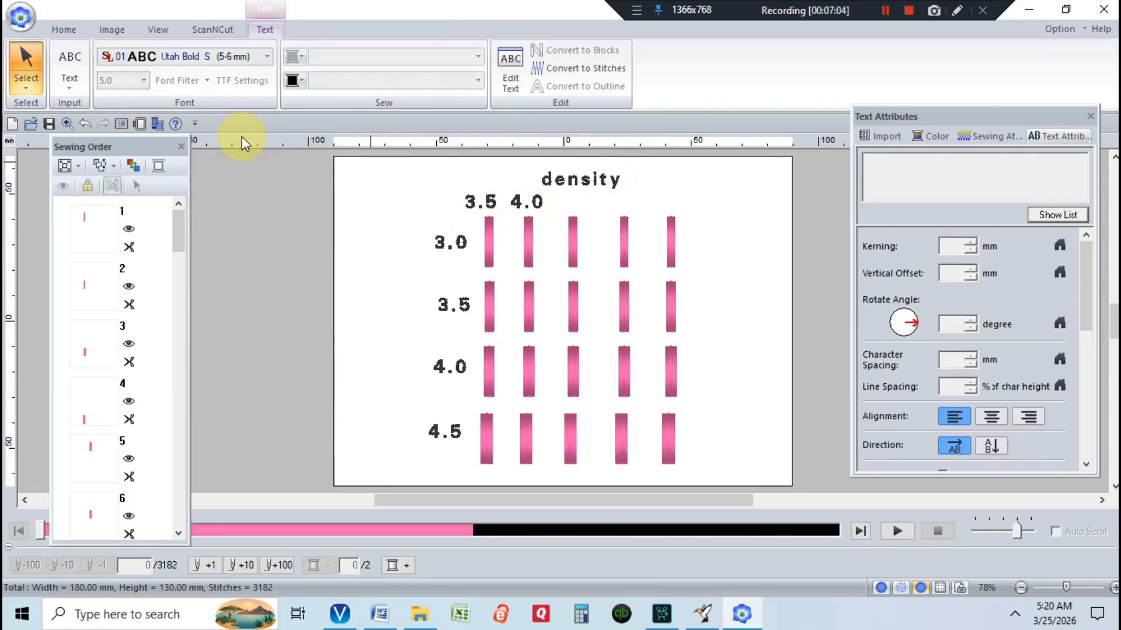
{"action": "left_click", "coordinate": [361, 297]}
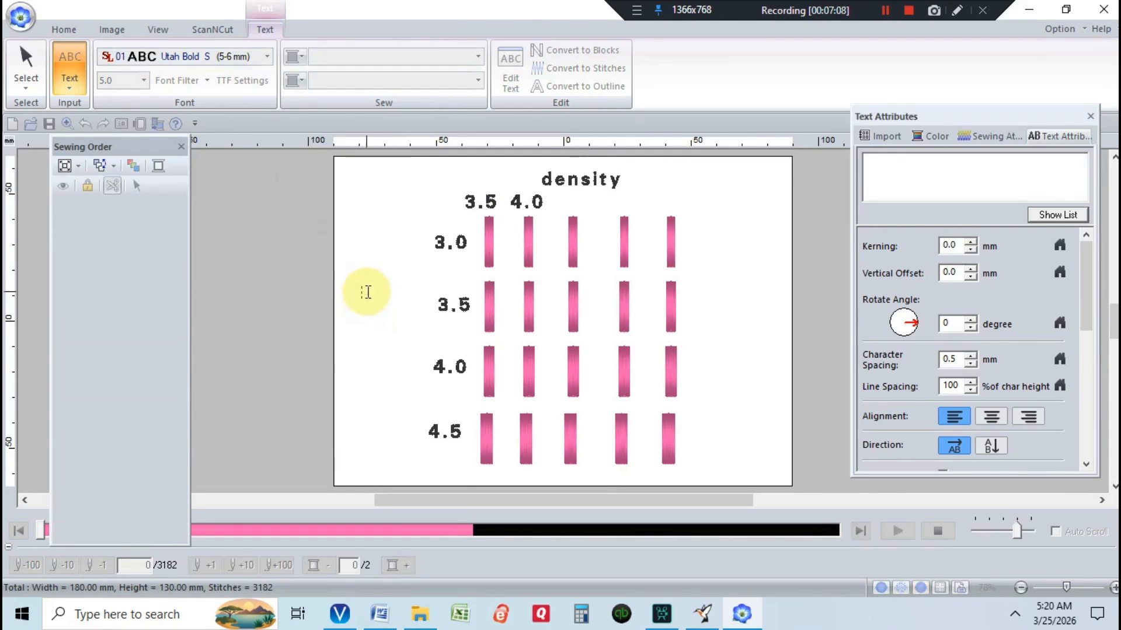
{"action": "type", "text": "S"}
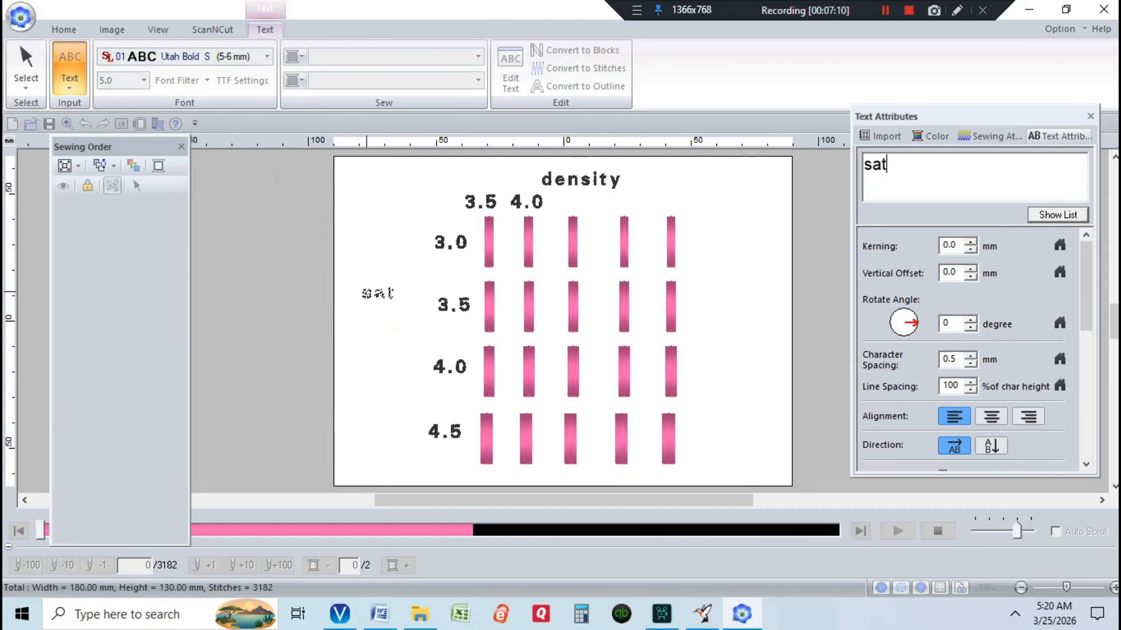
{"action": "type", "text": "atin width"}
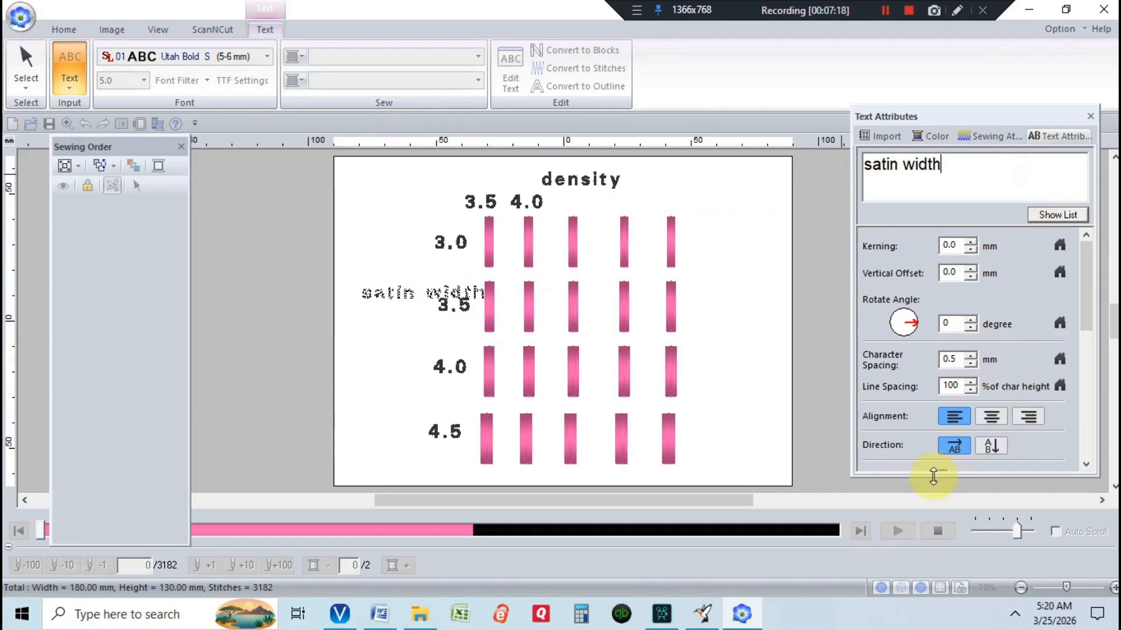
Switch the "satin width" text to vertical direction and move it beside the row labels
{"action": "left_click", "coordinate": [990, 450]}
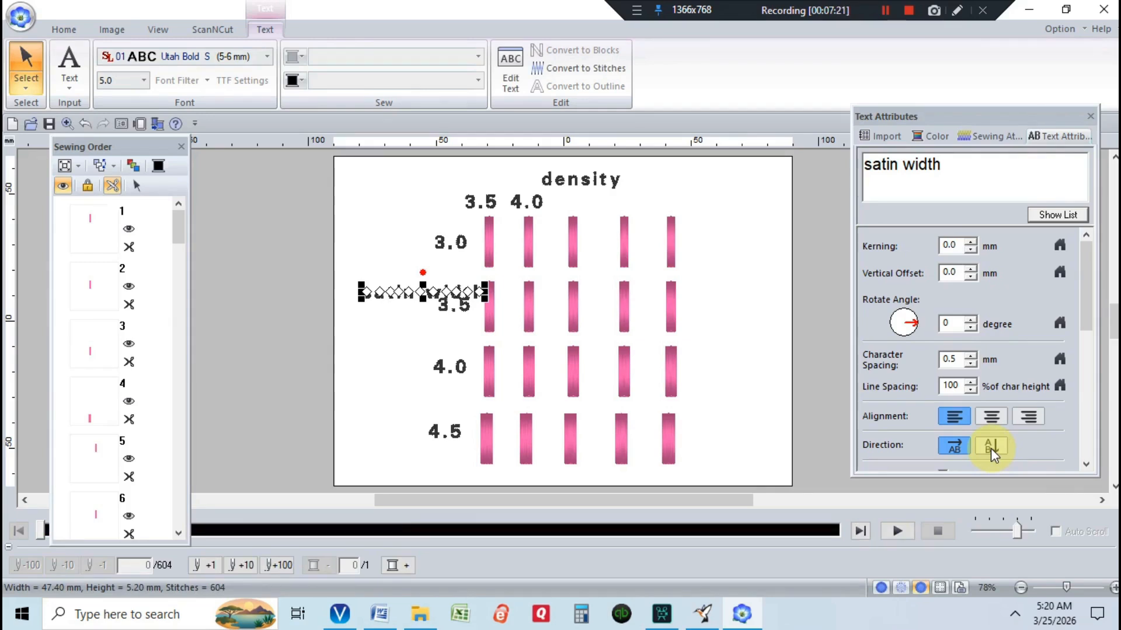
{"action": "left_click", "coordinate": [990, 449]}
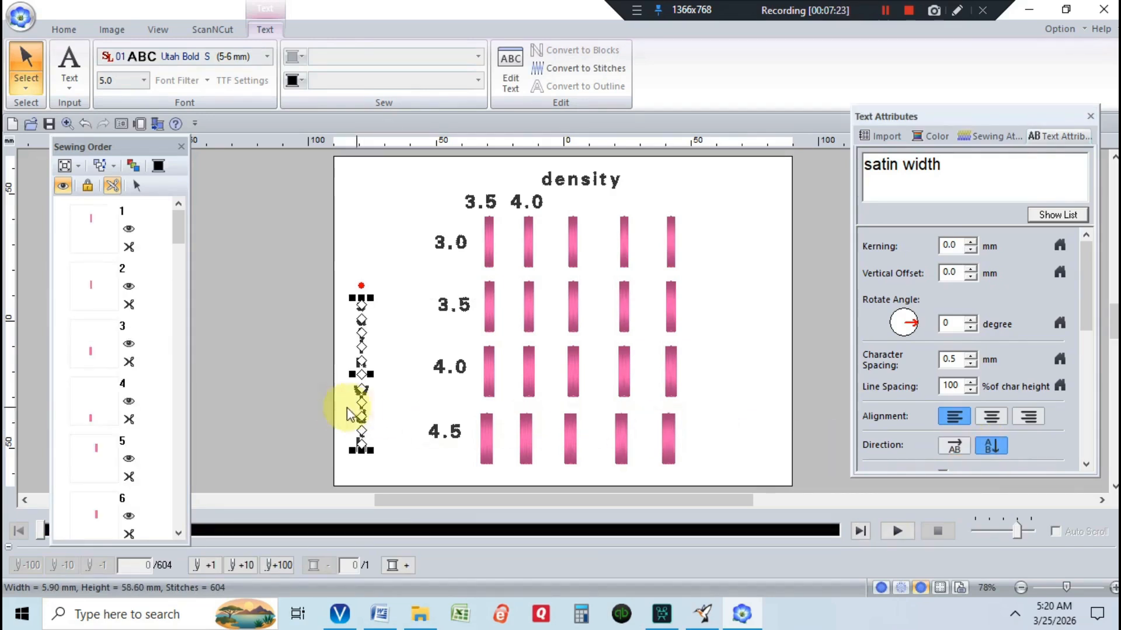
{"action": "left_click_drag", "start_coordinate": [366, 399], "coordinate": [386, 371]}
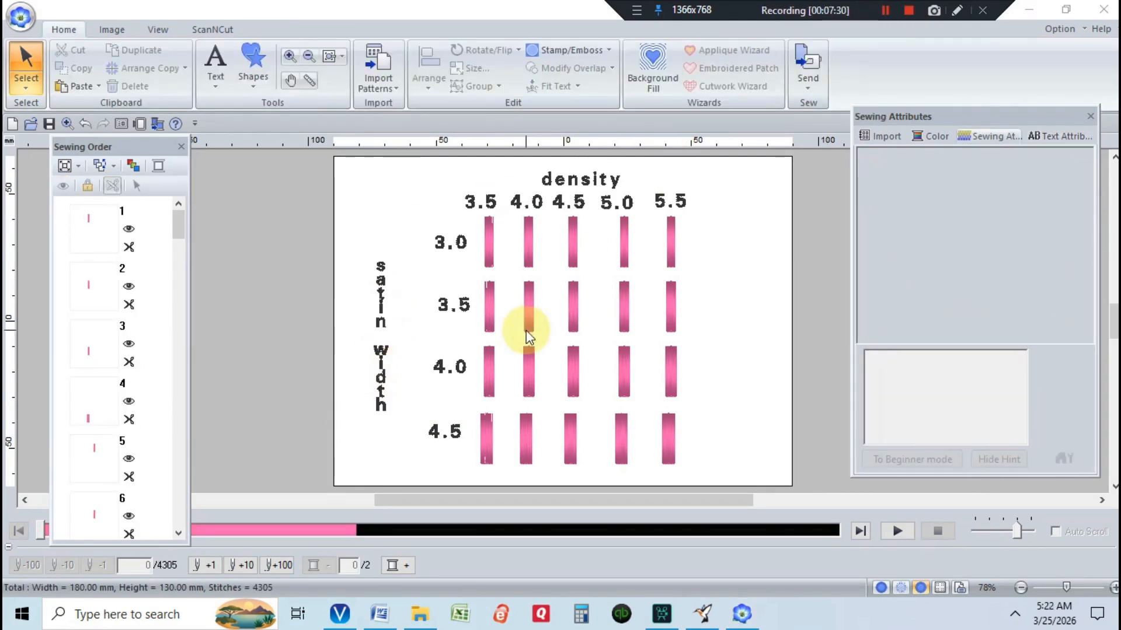
Select the bar grid together with the column labels and the density heading
{"action": "left_click_drag", "start_coordinate": [437, 182], "coordinate": [682, 470]}
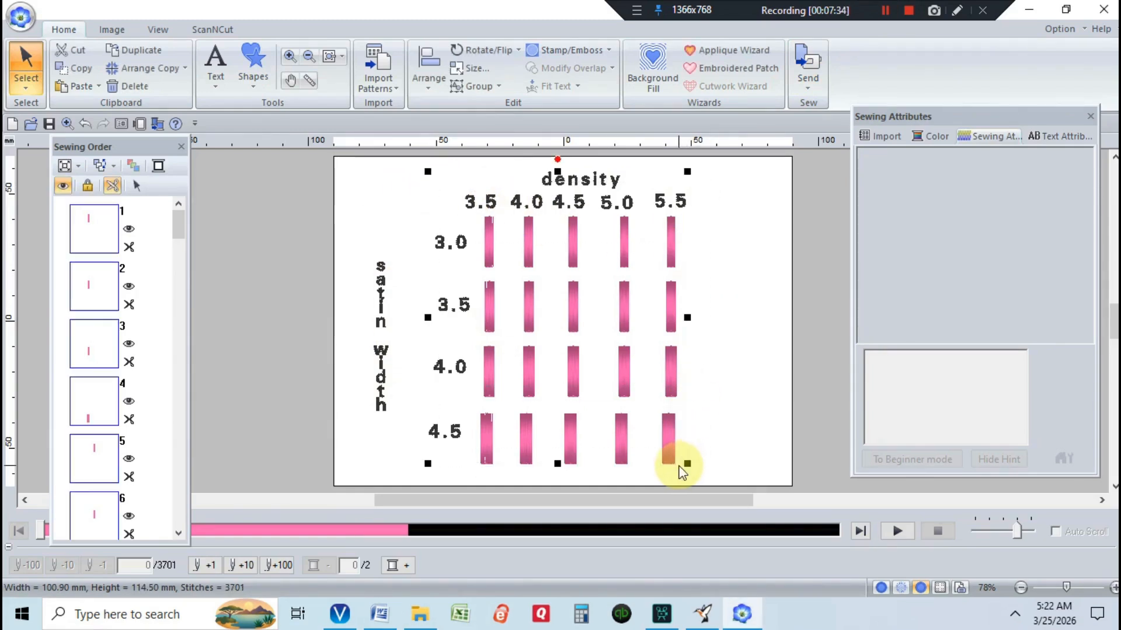